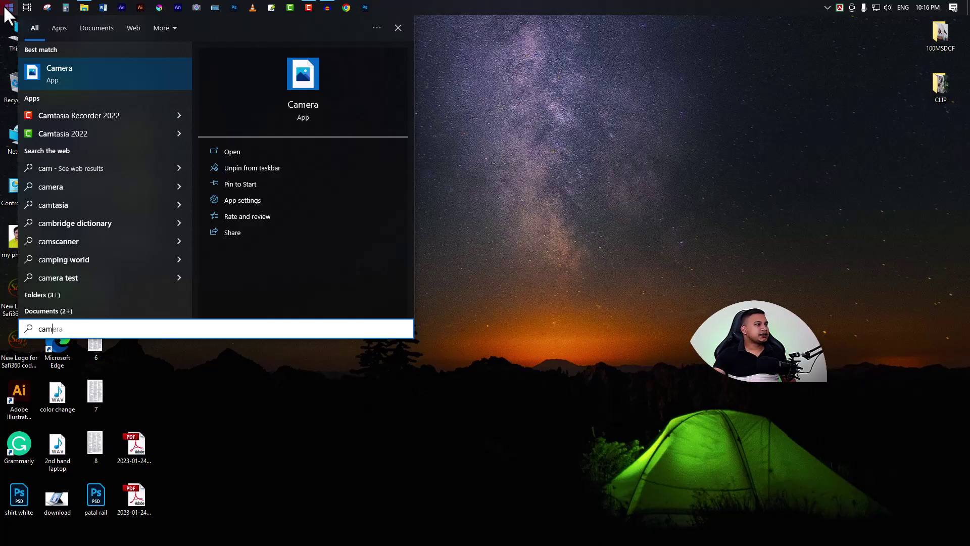
# - Launch Camtasia 2022 and create a new project from its welcome window
pyautogui.click(135, 135)
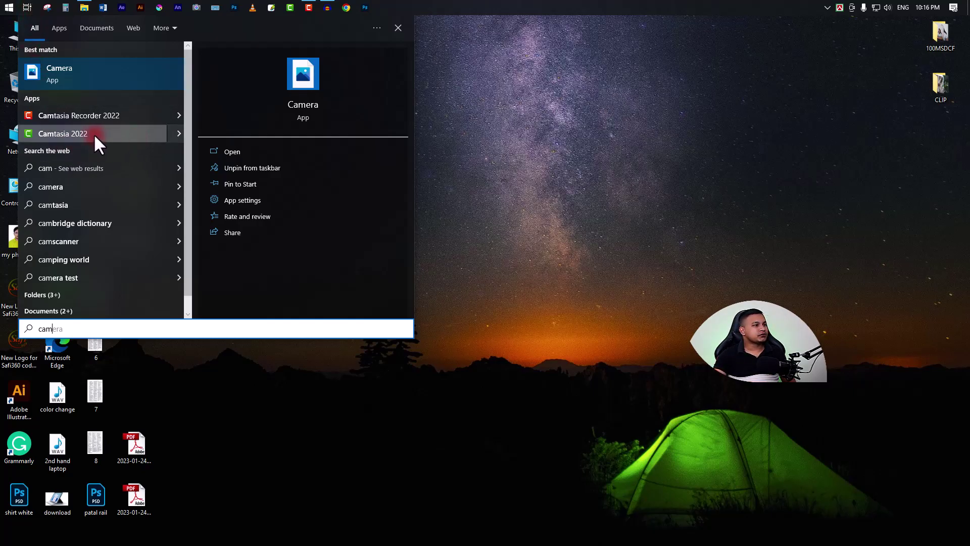
pyautogui.click(64, 133)
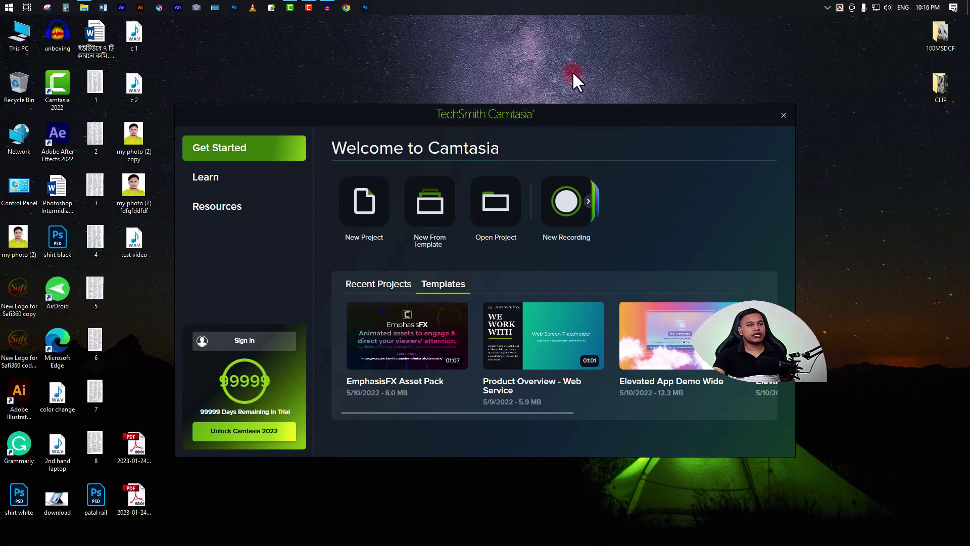
pyautogui.moveTo(582, 111); pyautogui.dragTo(602, 87)
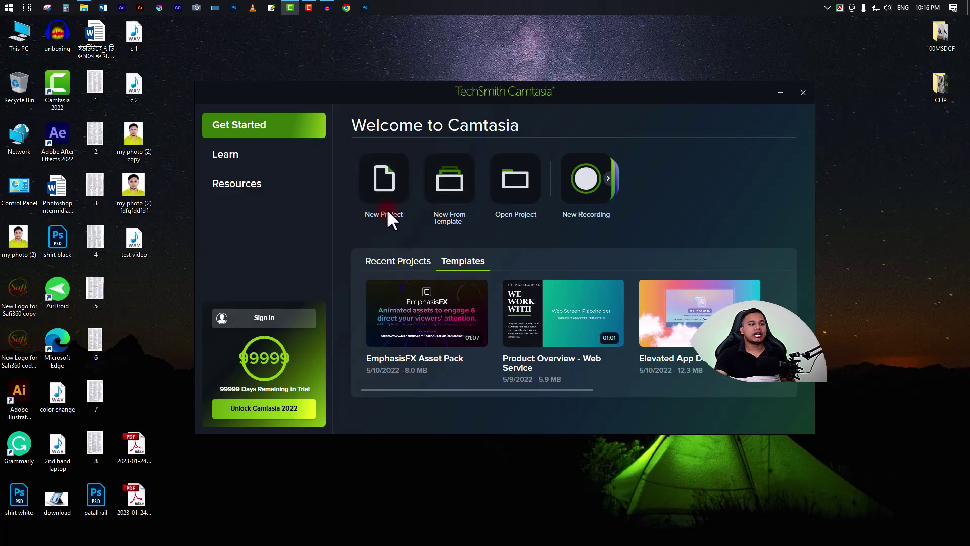
pyautogui.click(389, 191)
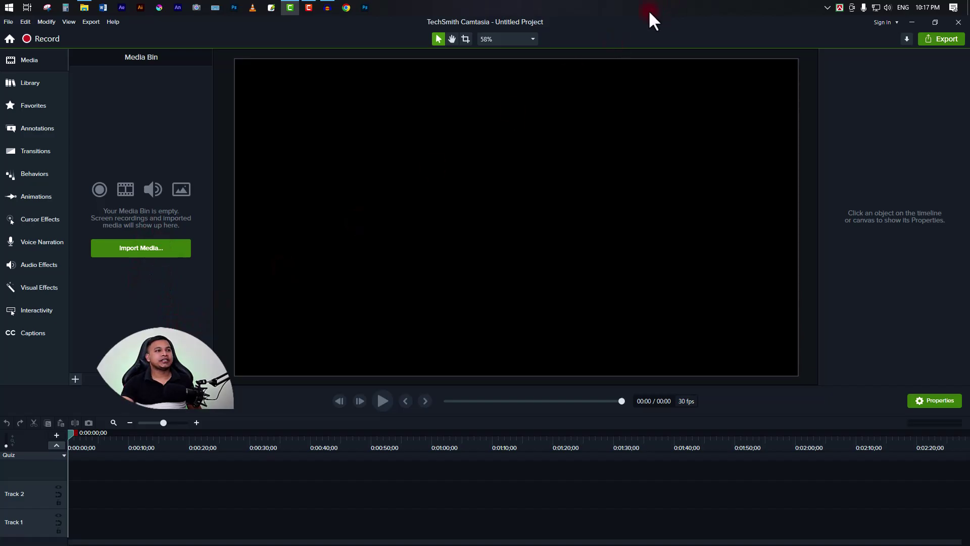
# - Shrink the editor window beside the desktop icons and import the test video audio file from the desktop into the media bin
pyautogui.doubleClick(377, 24)
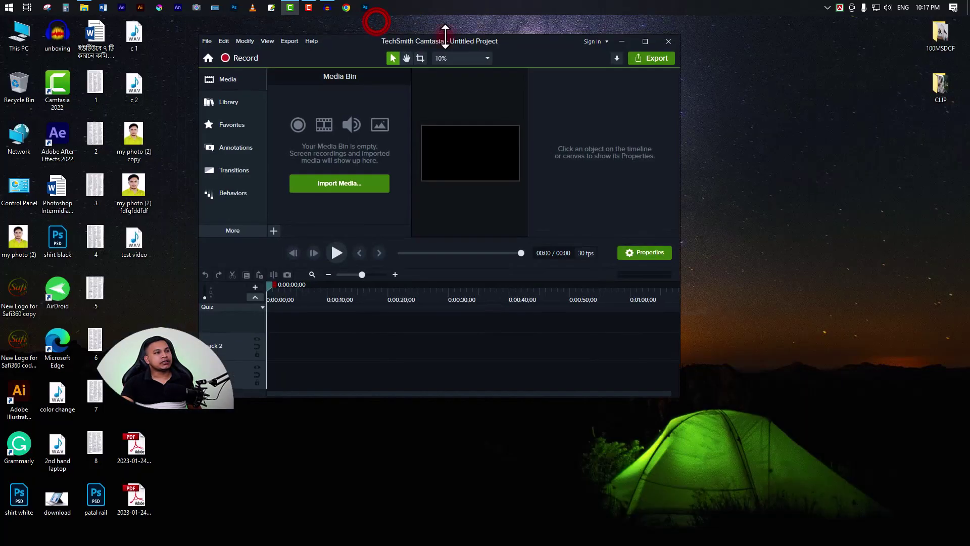
pyautogui.moveTo(513, 39); pyautogui.dragTo(786, 25)
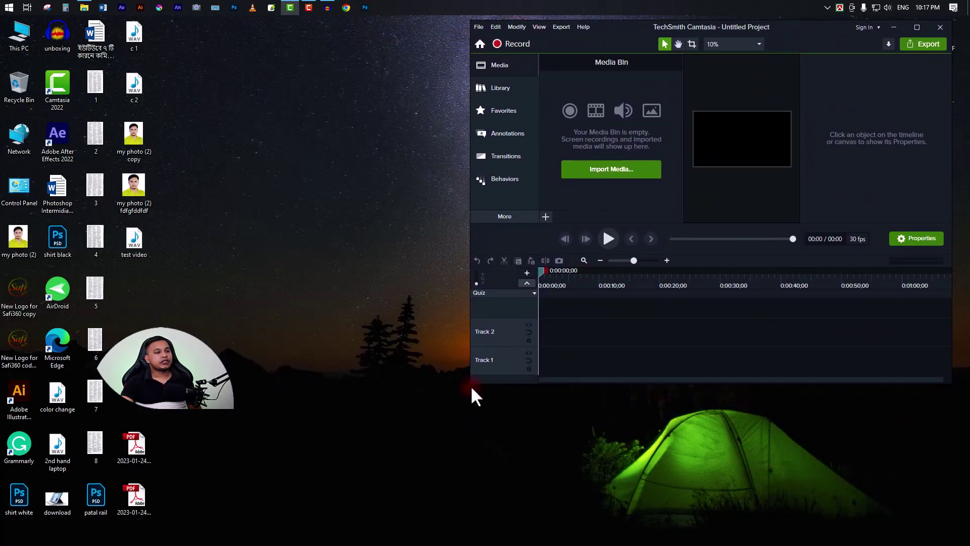
pyautogui.moveTo(470, 383); pyautogui.dragTo(334, 538)
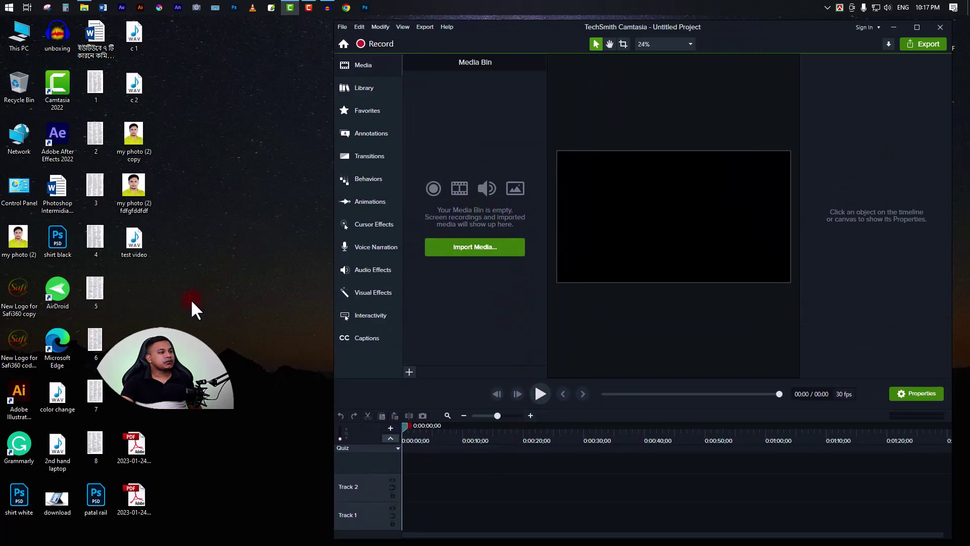
pyautogui.click(133, 241)
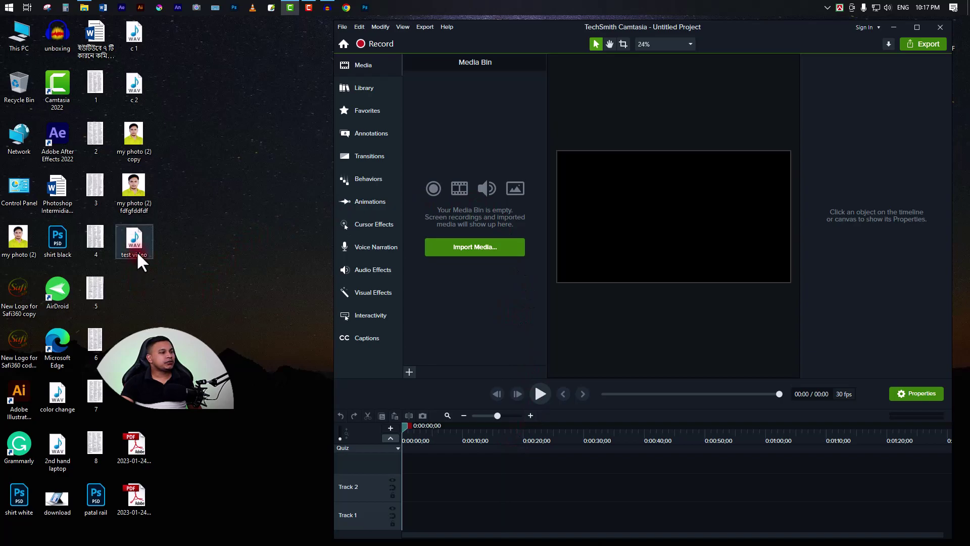
pyautogui.moveTo(130, 242); pyautogui.dragTo(471, 273)
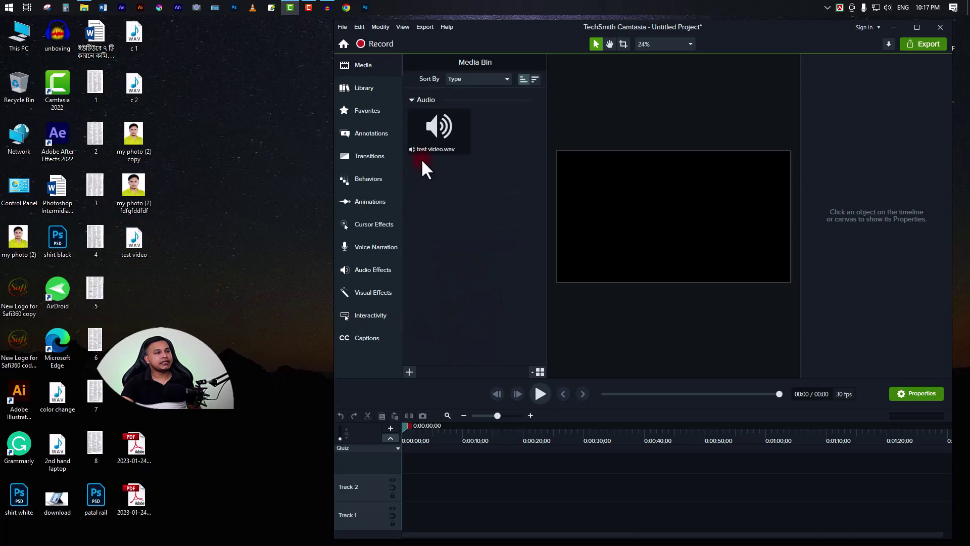
# - Delete test video.wav from the media bin and maximize the editor window
pyautogui.click(447, 143)
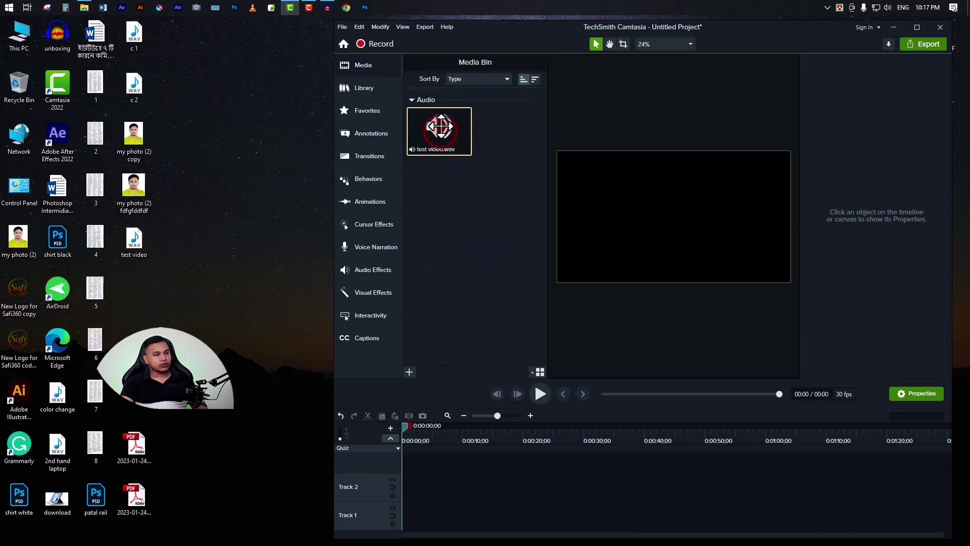
pyautogui.press('Delete')
pyautogui.click(917, 27)
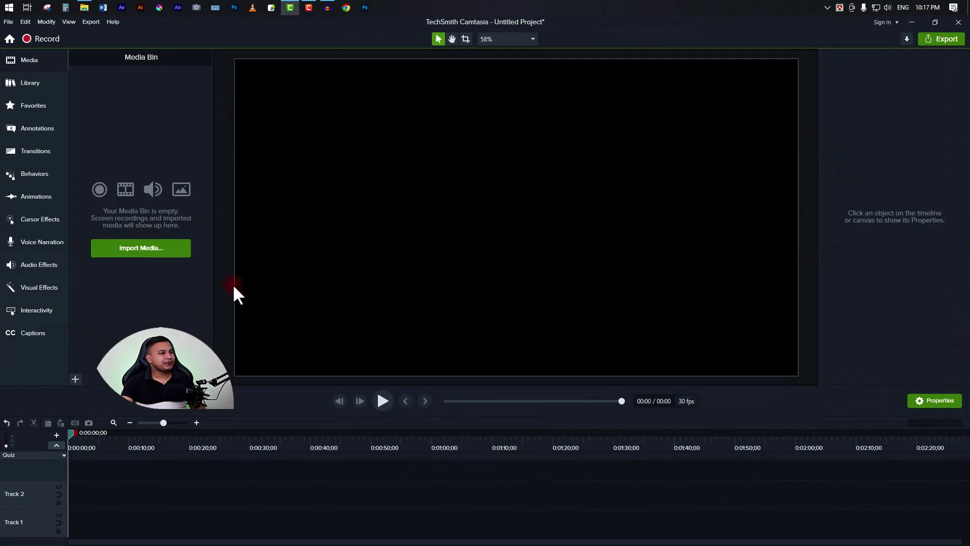
# - Import the test video audio file from the Desktop folder into the media bin
pyautogui.click(142, 247)
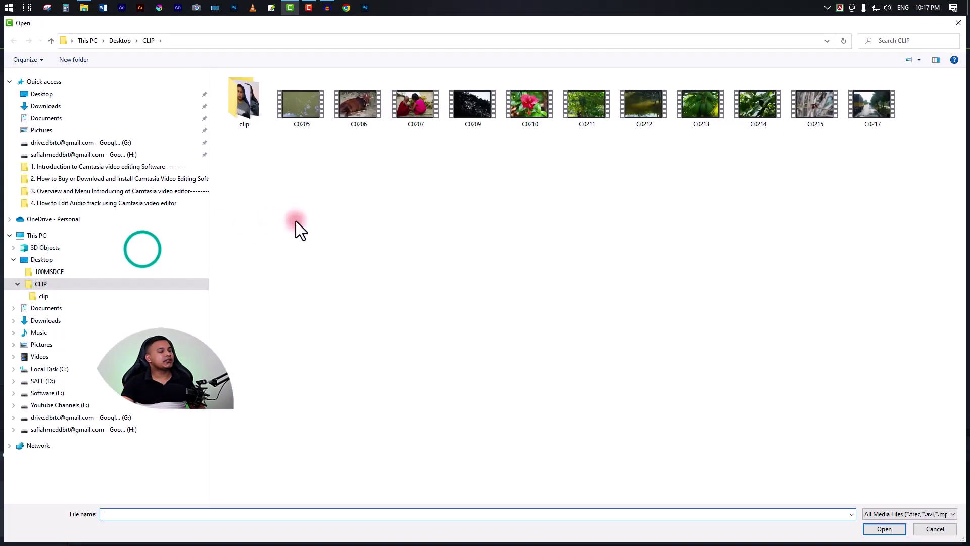
pyautogui.click(44, 95)
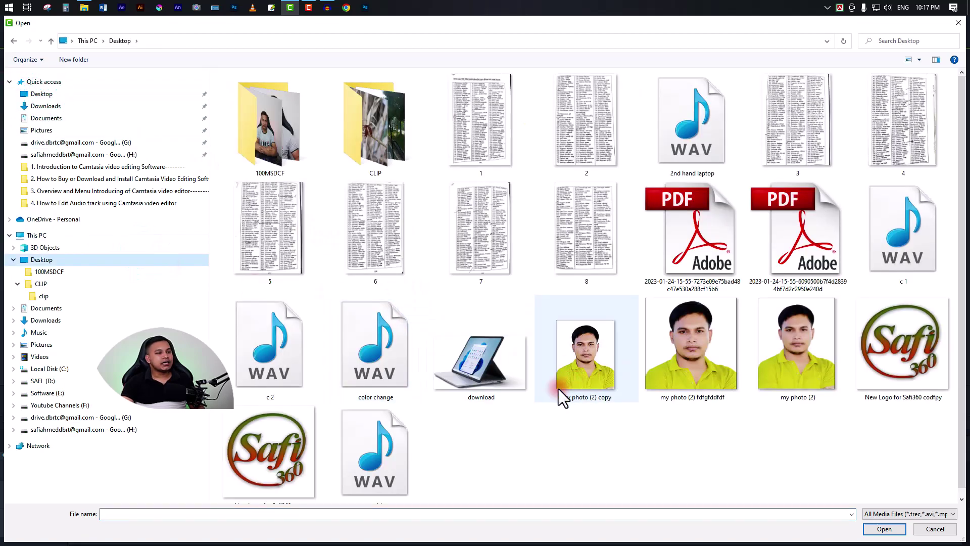
pyautogui.scroll(-1, 559, 389)
pyautogui.click(374, 474)
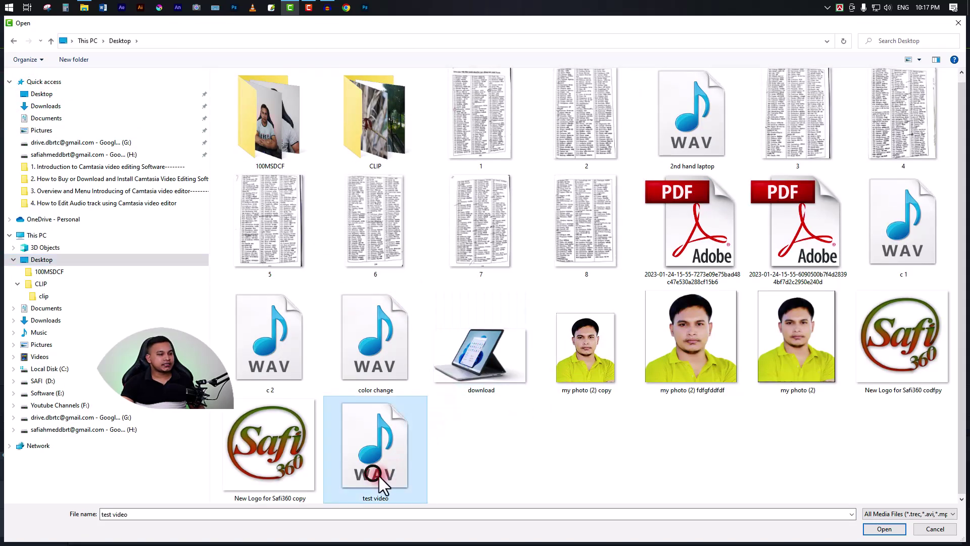
pyautogui.click(885, 529)
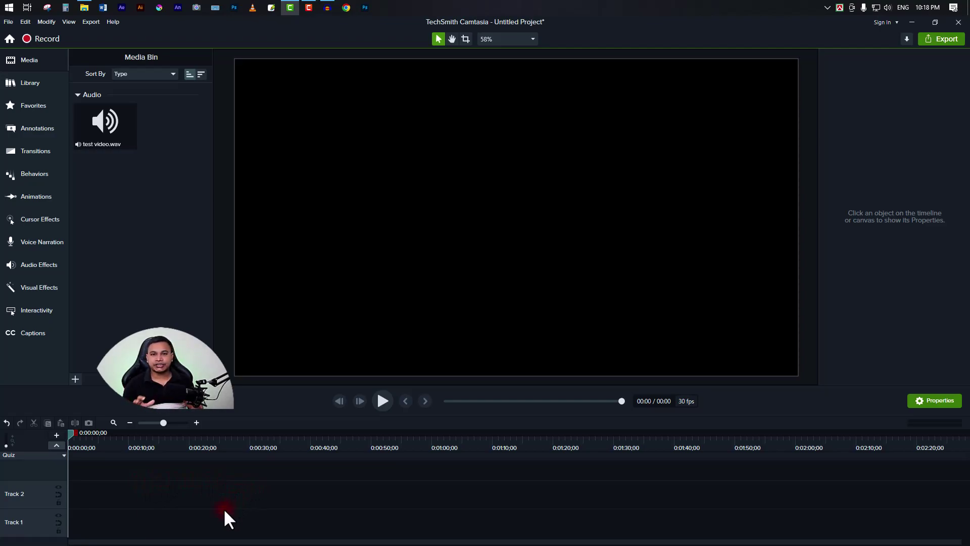
# - Place the test video audio clip on Track 2, starting at the beginning of the timeline
pyautogui.click(101, 143)
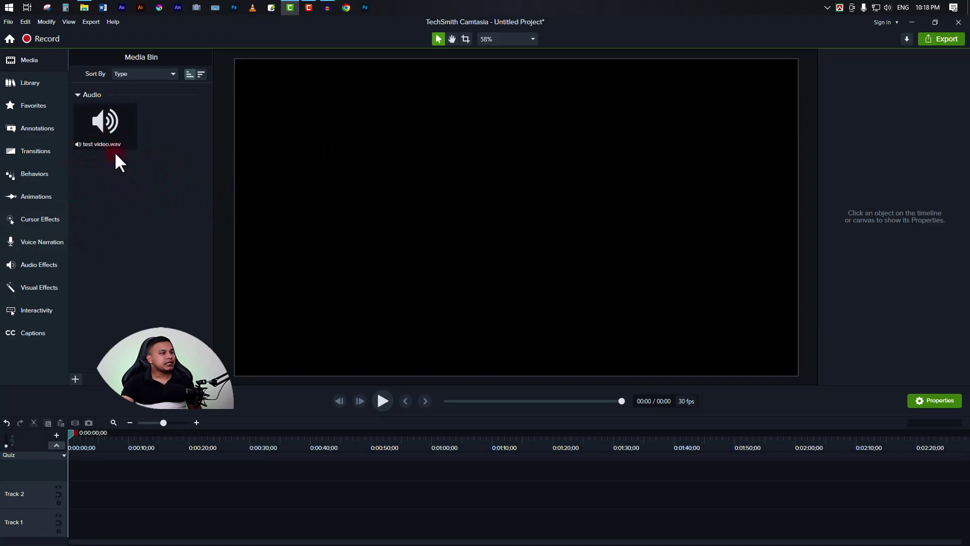
pyautogui.moveTo(111, 142); pyautogui.dragTo(99, 499)
pyautogui.moveTo(166, 500); pyautogui.dragTo(114, 504)
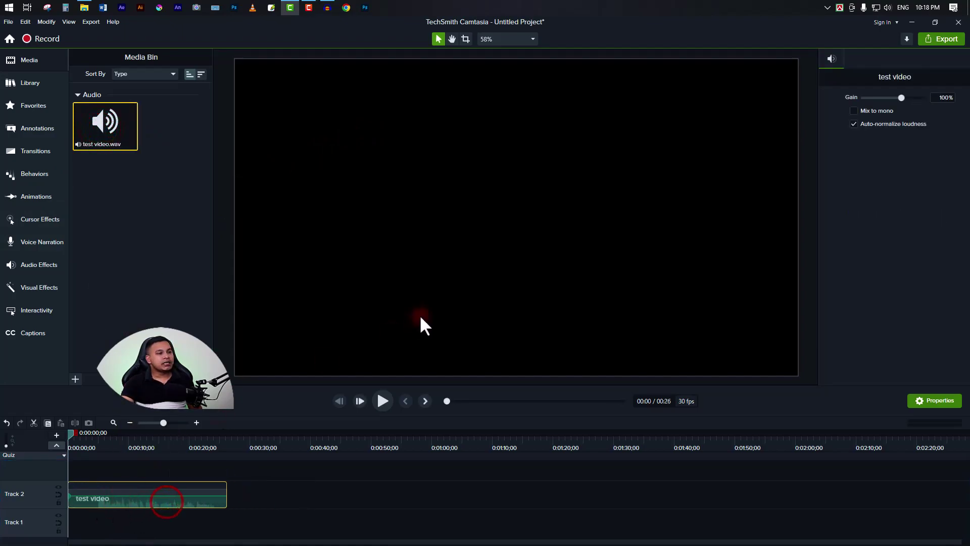
# - Import the video C0215 from the CLIP folder on the desktop into the media bin
pyautogui.click(76, 379)
pyautogui.click(86, 346)
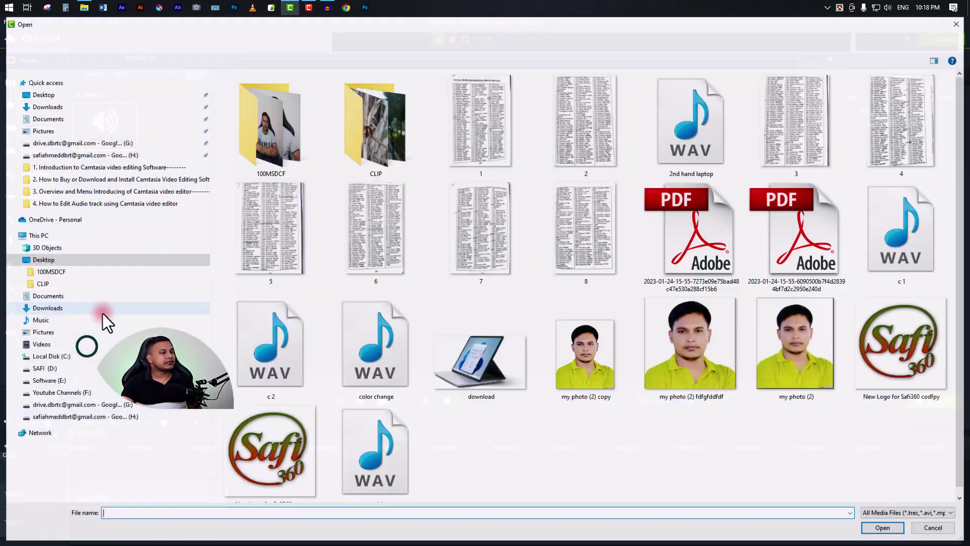
pyautogui.doubleClick(380, 137)
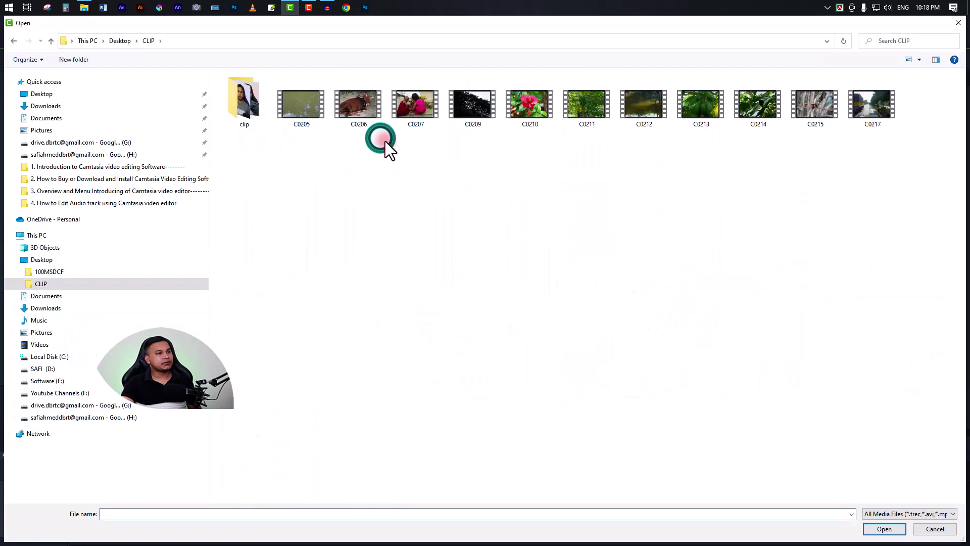
pyautogui.click(775, 110)
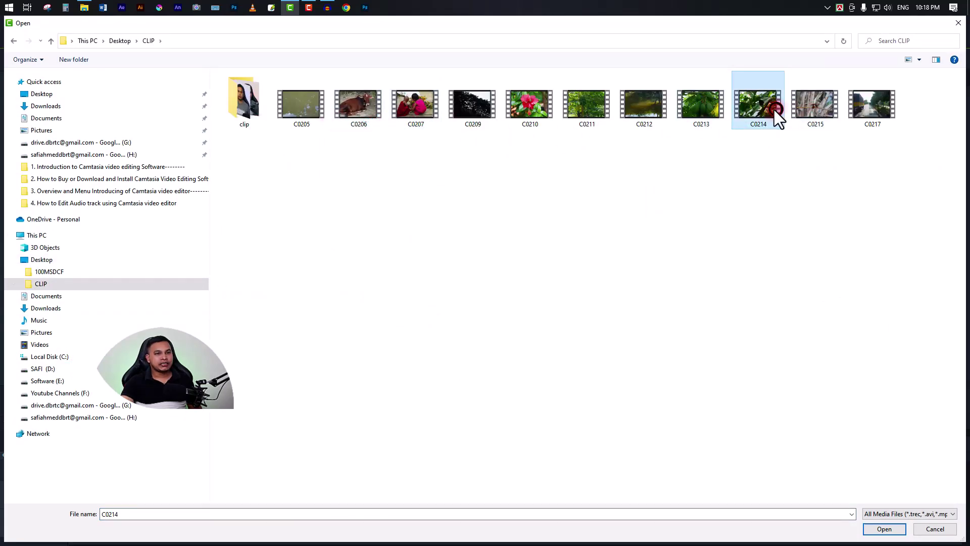
pyautogui.click(817, 107)
pyautogui.doubleClick(811, 102)
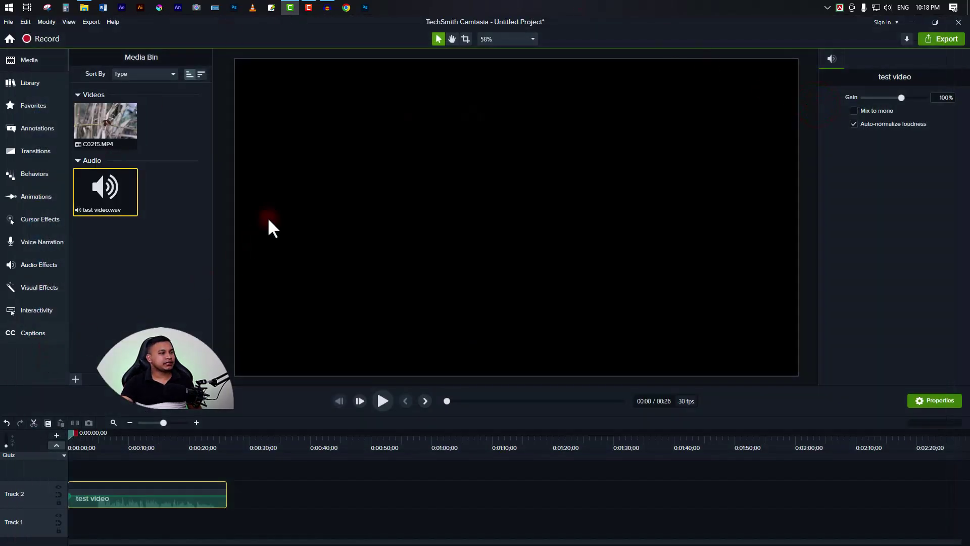
# - Place the C0215 video at the timeline start on a new track above the audio clip and silence its audio
pyautogui.moveTo(107, 143); pyautogui.dragTo(155, 480)
pyautogui.moveTo(273, 475); pyautogui.dragTo(126, 478)
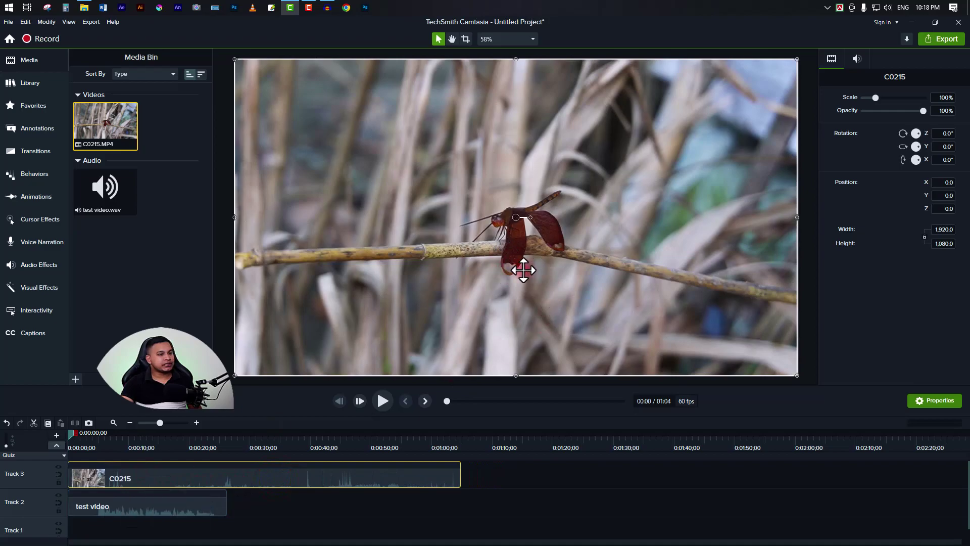
pyautogui.rightClick(196, 482)
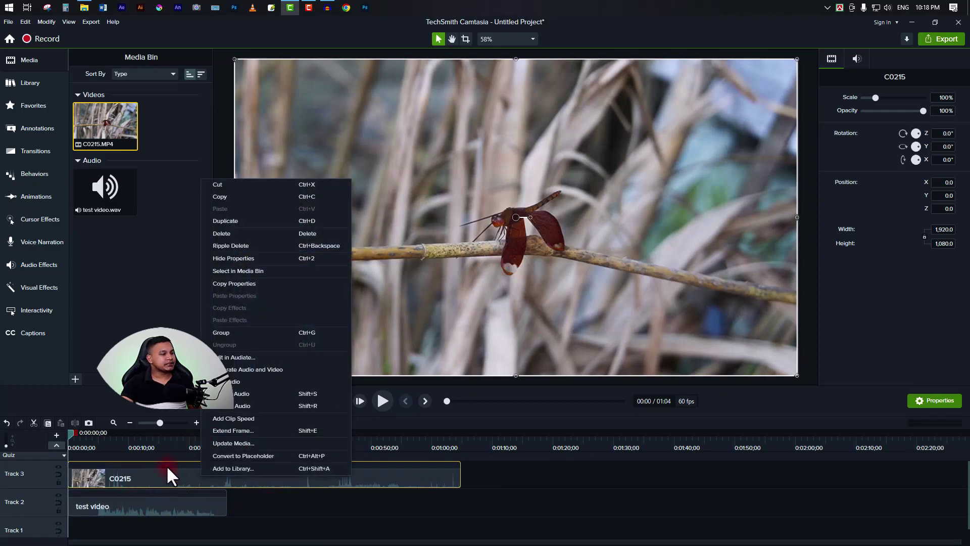
pyautogui.click(232, 393)
# - Add two empty tracks to the timeline above the C0215 clip
pyautogui.click(188, 509)
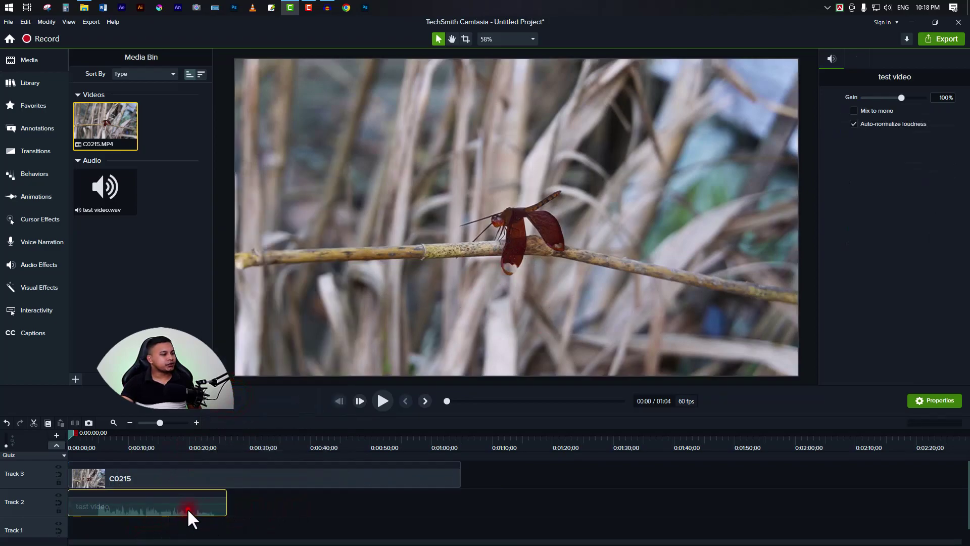
pyautogui.scroll(-1, 26, 507)
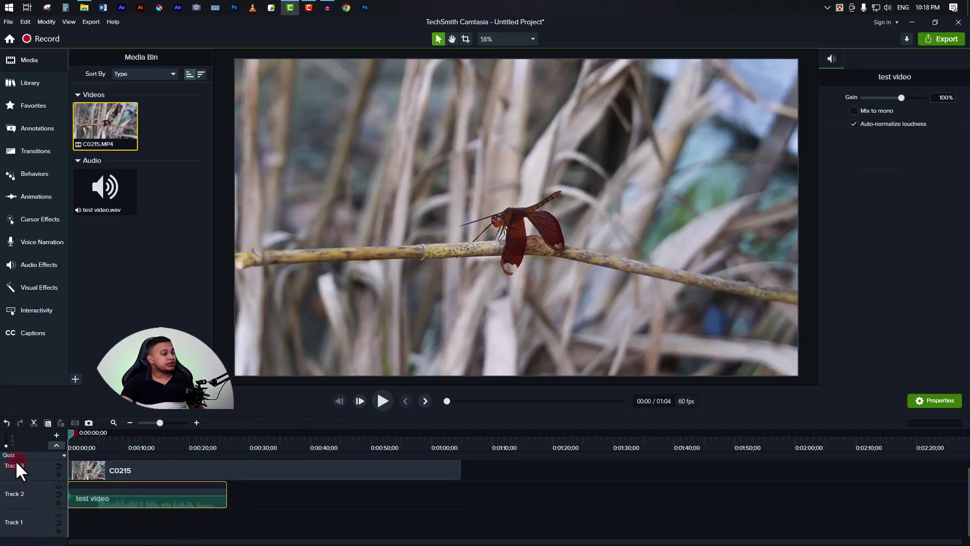
pyautogui.scroll(1, 30, 478)
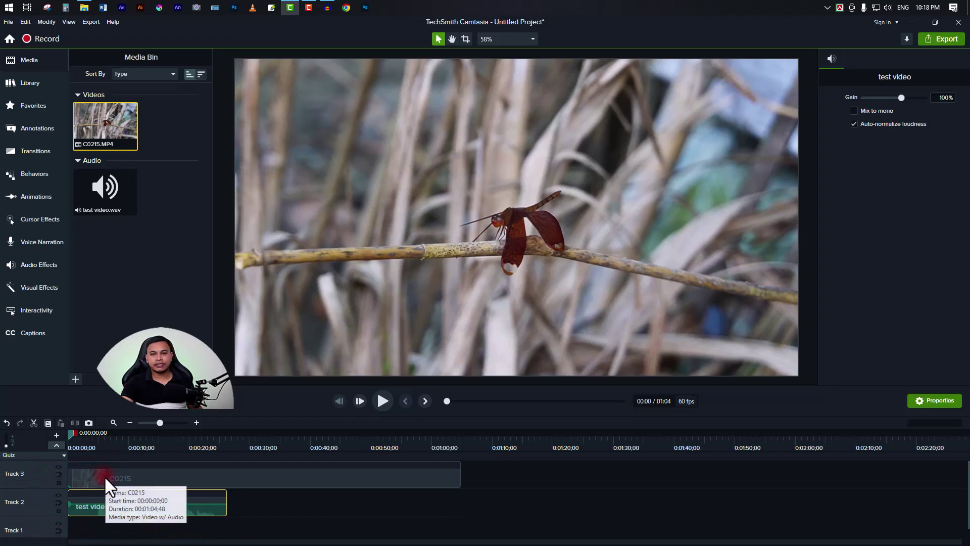
pyautogui.click(56, 435)
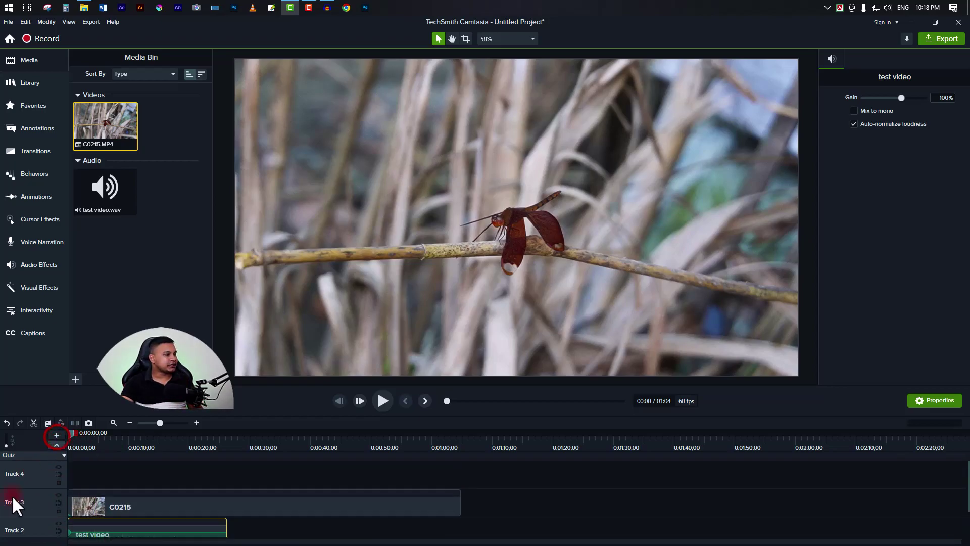
pyautogui.click(56, 435)
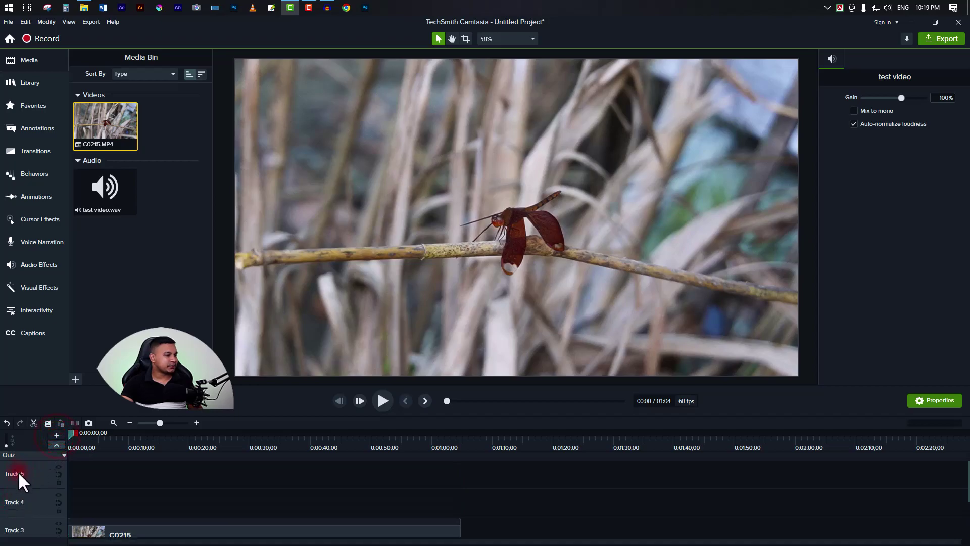
# - Move the test video audio clip down to Track 1 and the C0215 clip down to Track 2
pyautogui.scroll(-2, 20, 483)
pyautogui.scroll(-1, 20, 483)
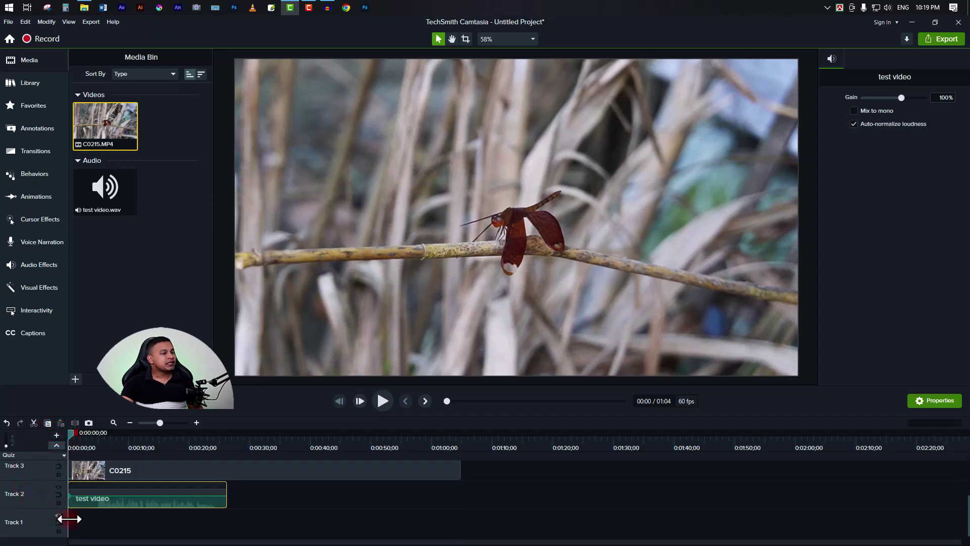
pyautogui.moveTo(110, 505); pyautogui.dragTo(106, 532)
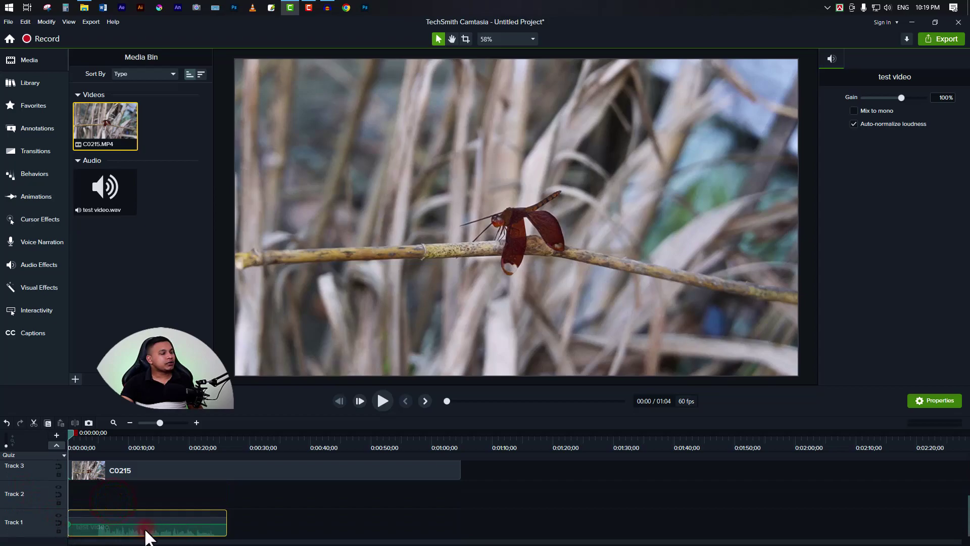
pyautogui.moveTo(116, 473); pyautogui.dragTo(108, 498)
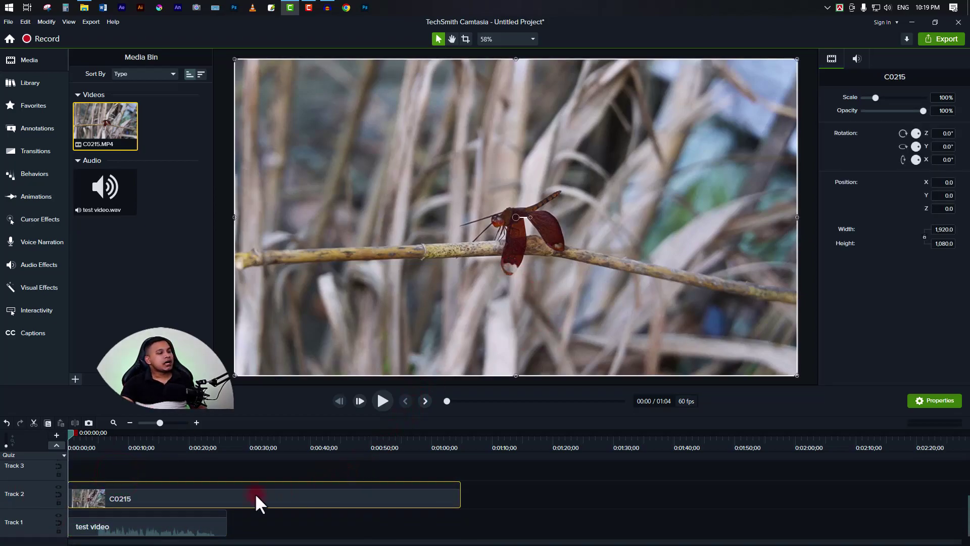
pyautogui.click(145, 511)
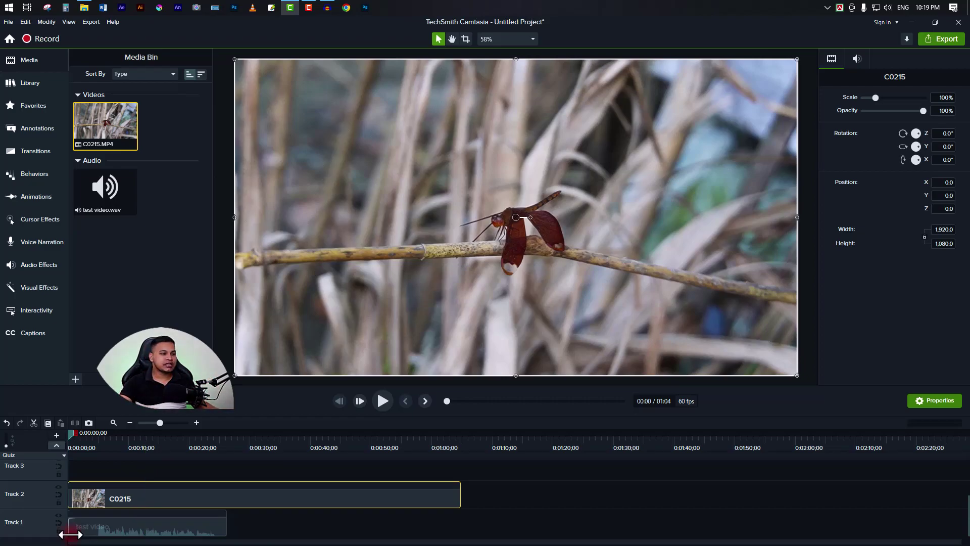
pyautogui.scroll(3, 171, 509)
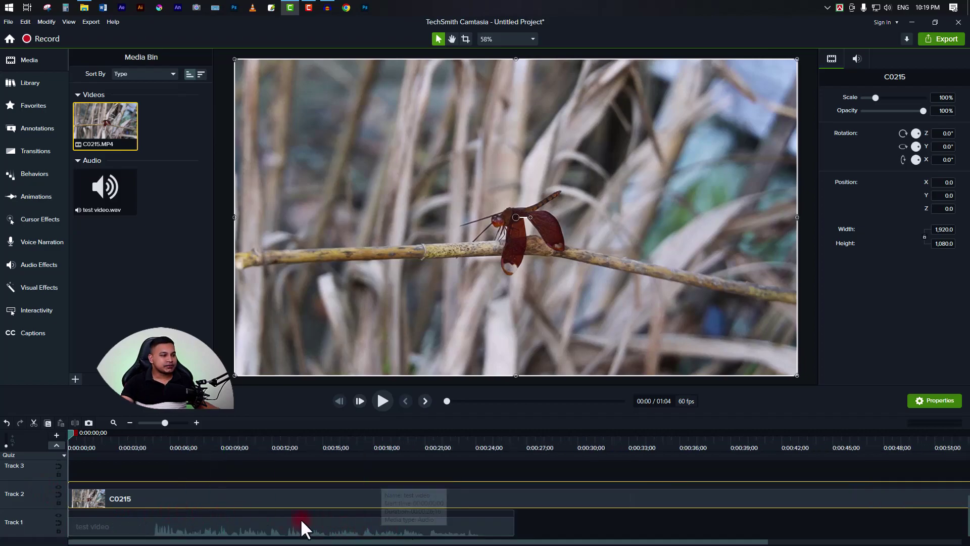
pyautogui.scroll(2, 234, 526)
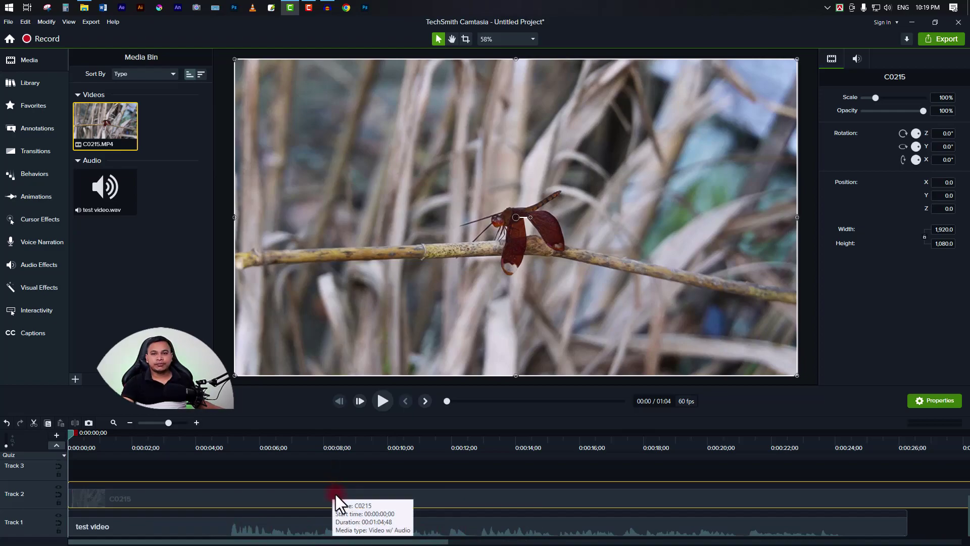
pyautogui.scroll(-3, 335, 494)
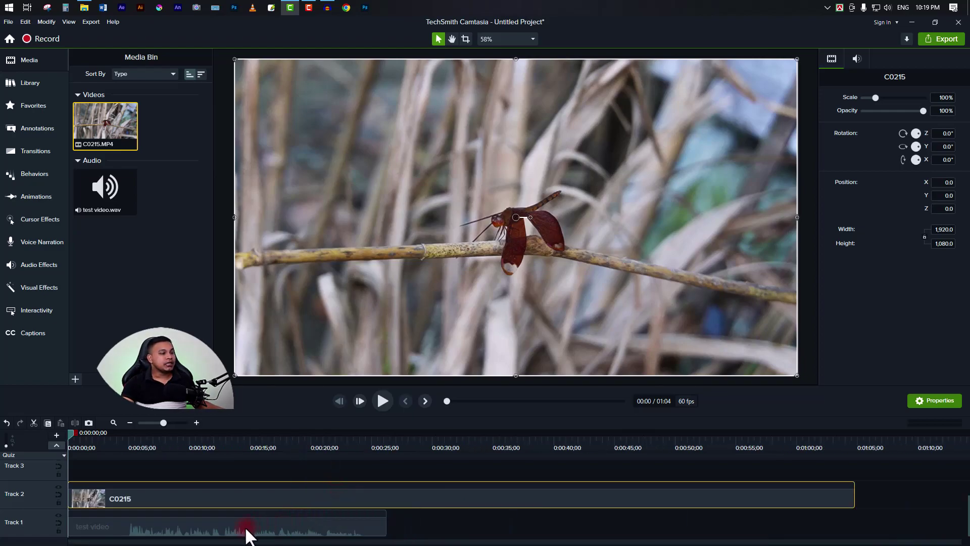
# - Place the playhead at 0:00:05;03, just before the speech begins in the test video audio clip
pyautogui.scroll(3, 303, 528)
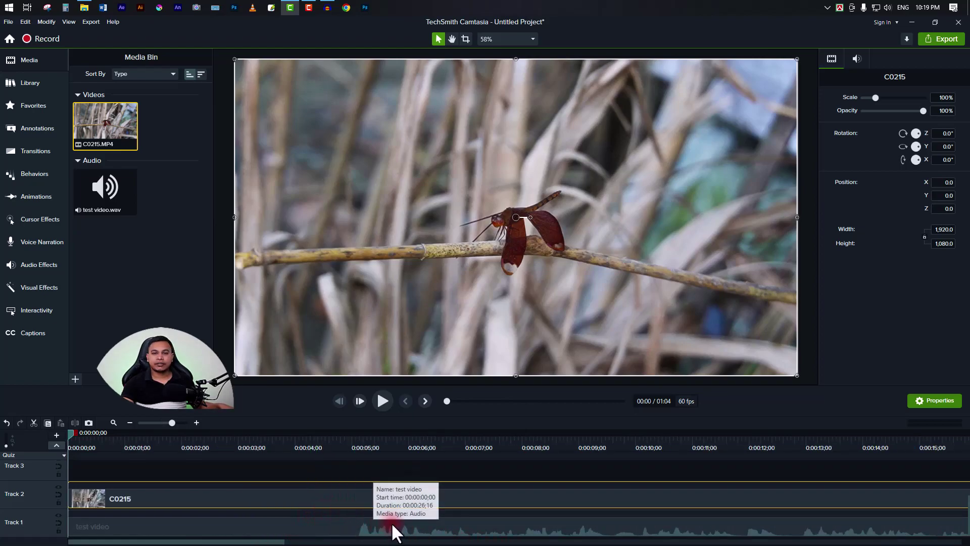
pyautogui.scroll(-1, 350, 520)
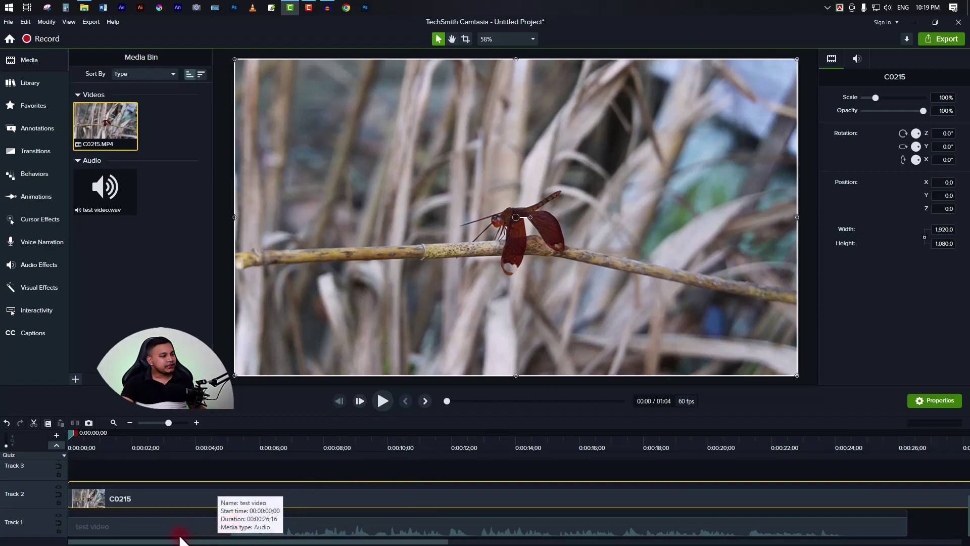
pyautogui.scroll(1, 179, 539)
pyautogui.scroll(1, 179, 540)
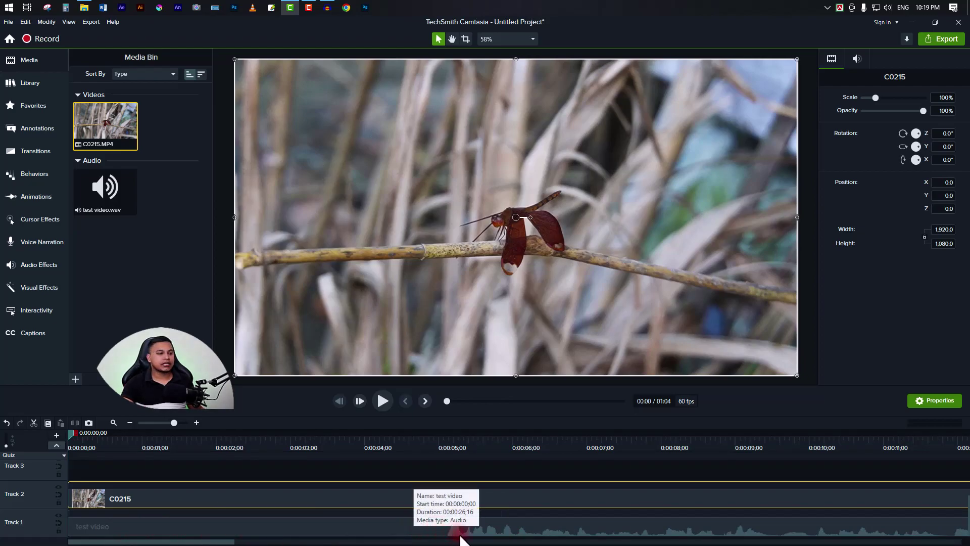
pyautogui.doubleClick(445, 511)
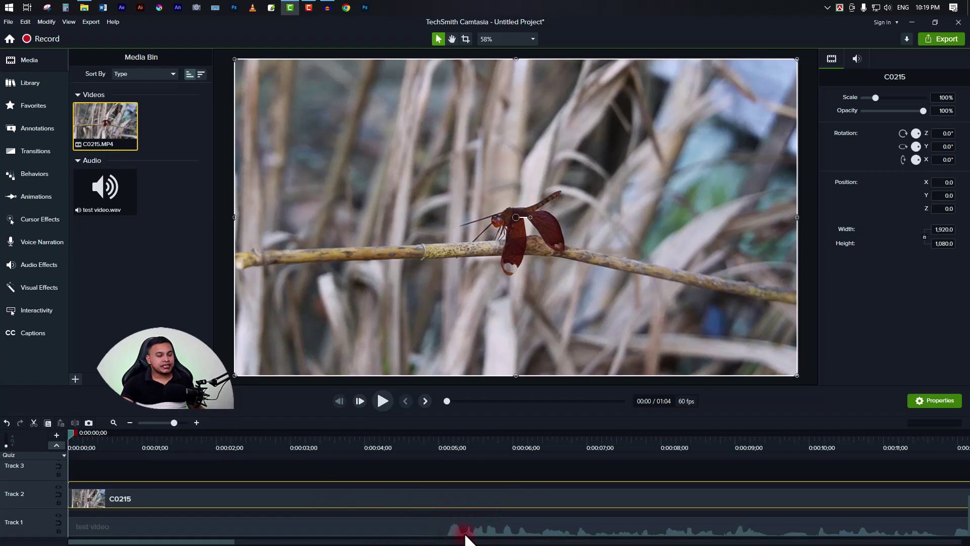
pyautogui.scroll(-1, 445, 537)
pyautogui.scroll(-2, 444, 537)
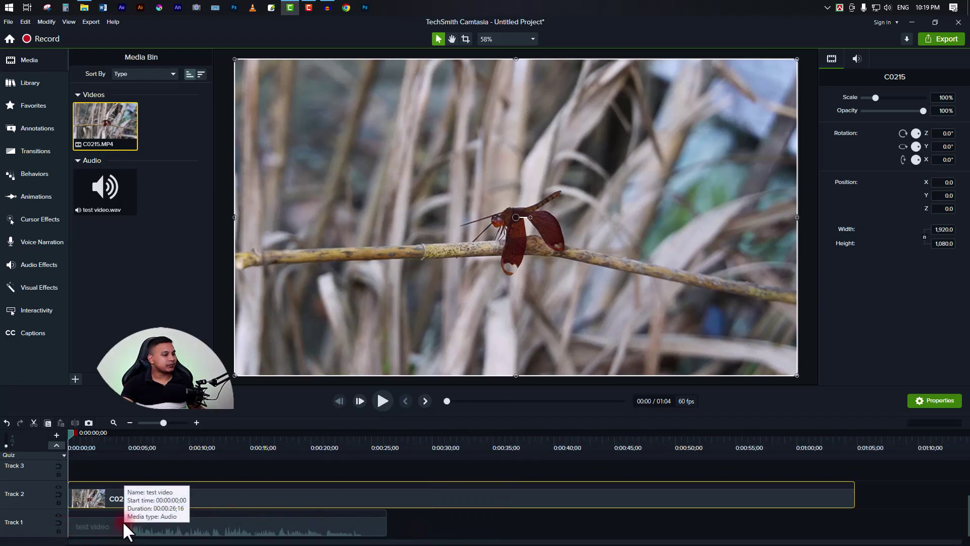
pyautogui.scroll(4, 167, 537)
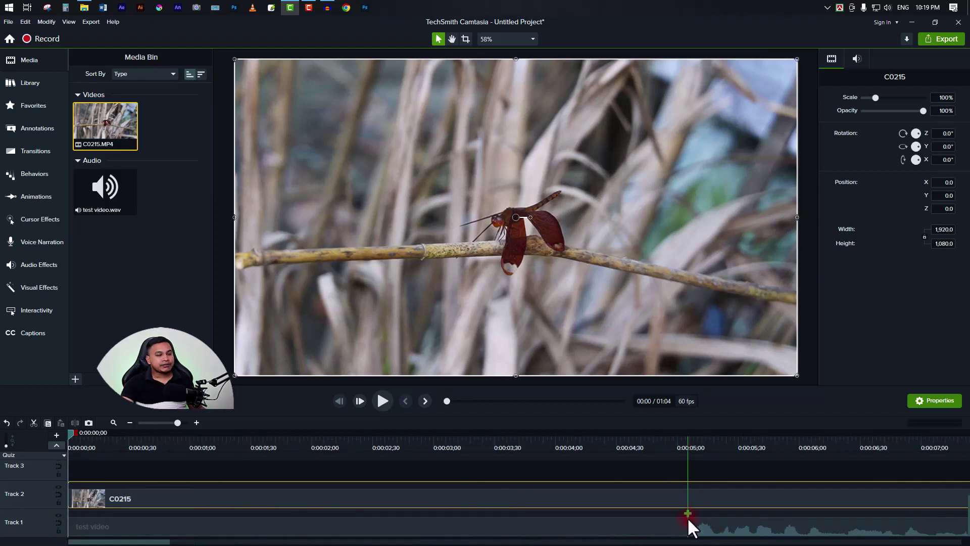
pyautogui.moveTo(70, 433); pyautogui.dragTo(73, 434)
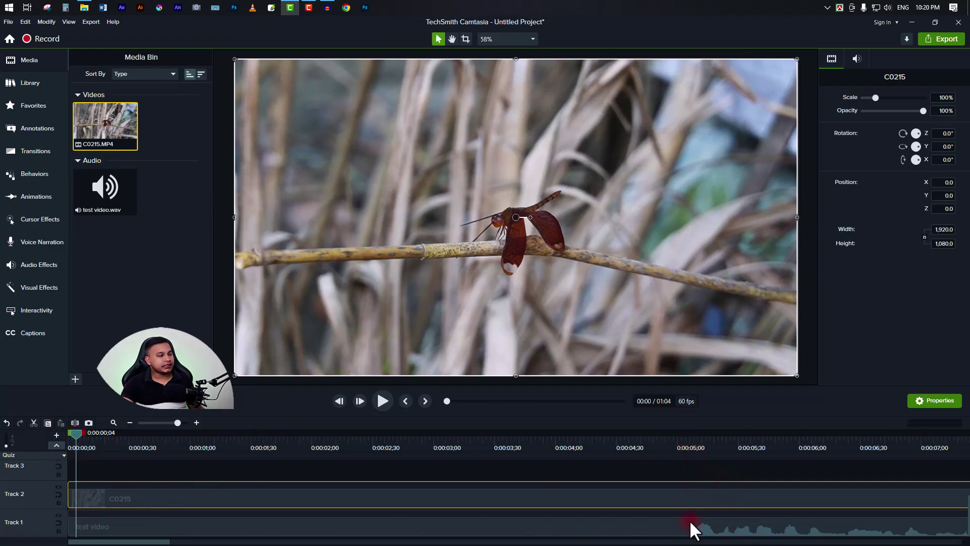
pyautogui.moveTo(75, 433); pyautogui.dragTo(683, 454)
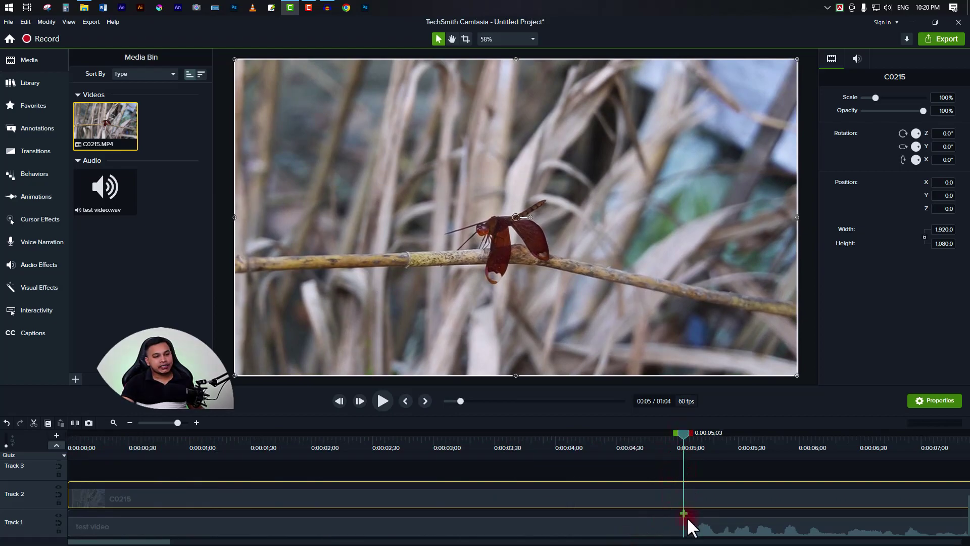
# - Try splitting only the test video audio clip at the playhead, and select the resulting pieces
pyautogui.click(688, 530)
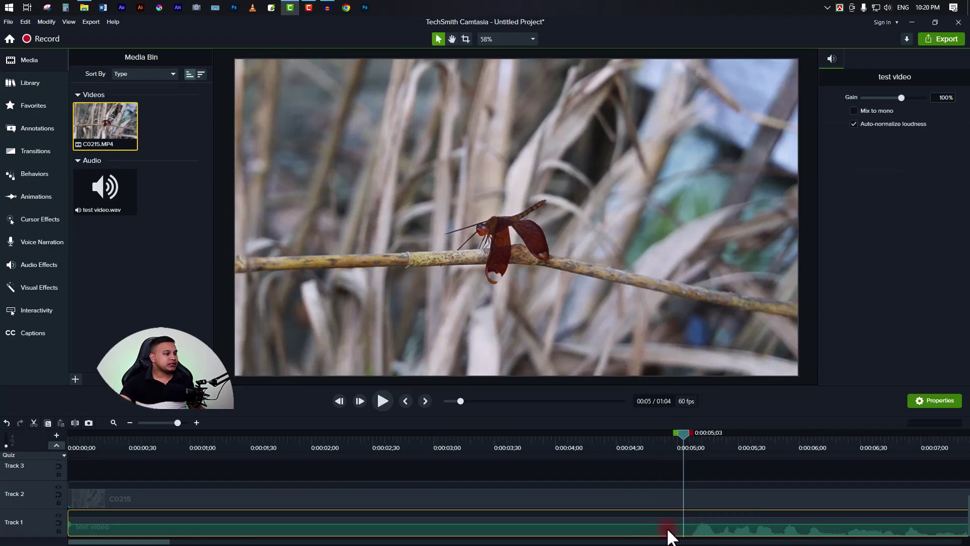
pyautogui.click(75, 423)
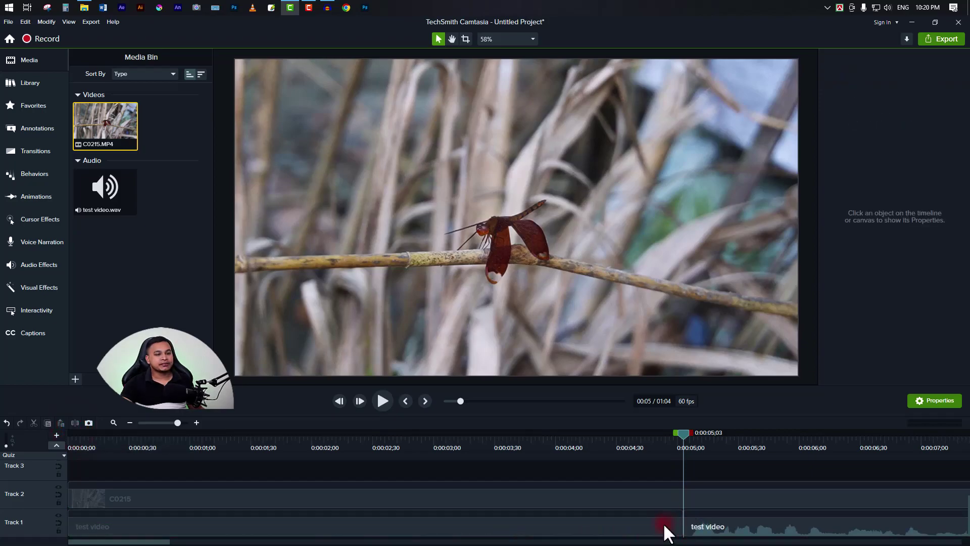
pyautogui.click(669, 534)
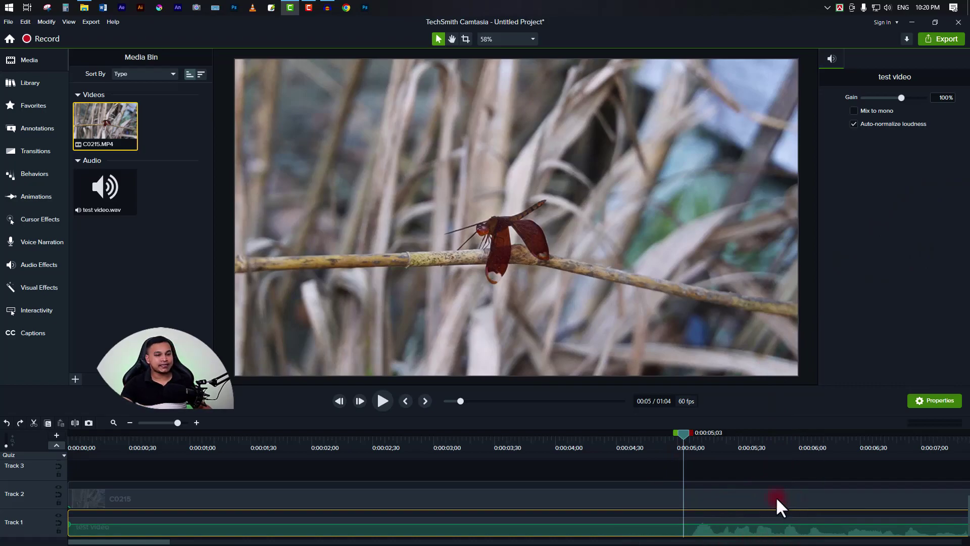
pyautogui.press('s')
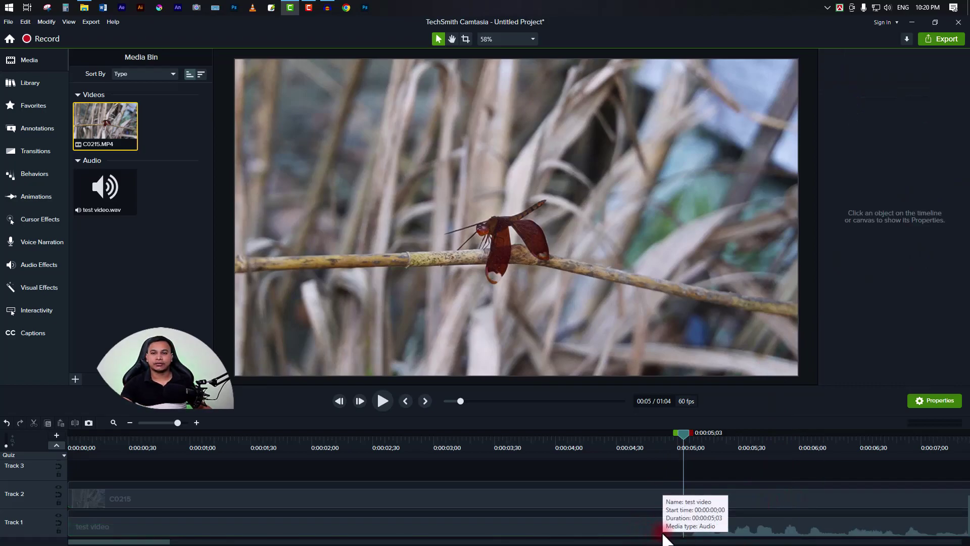
pyautogui.click(675, 509)
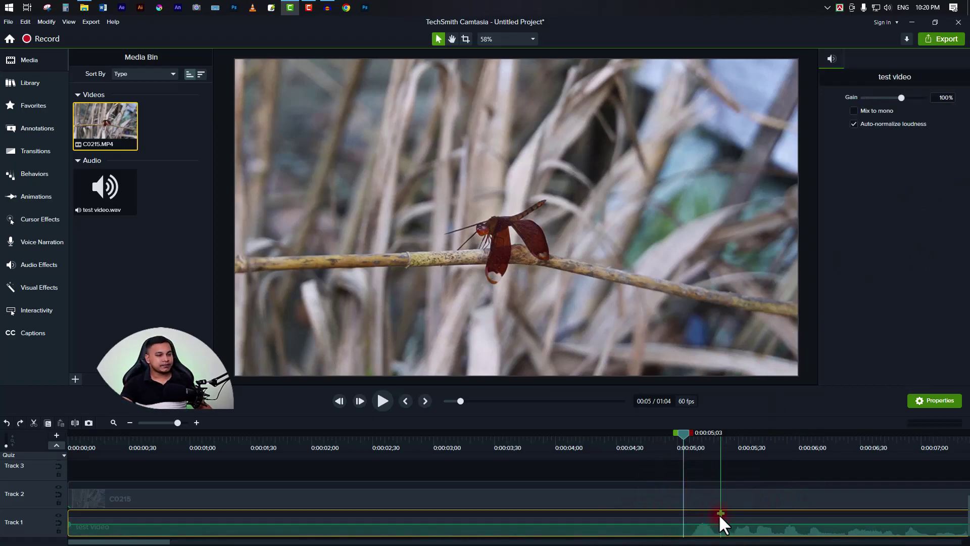
pyautogui.click(75, 422)
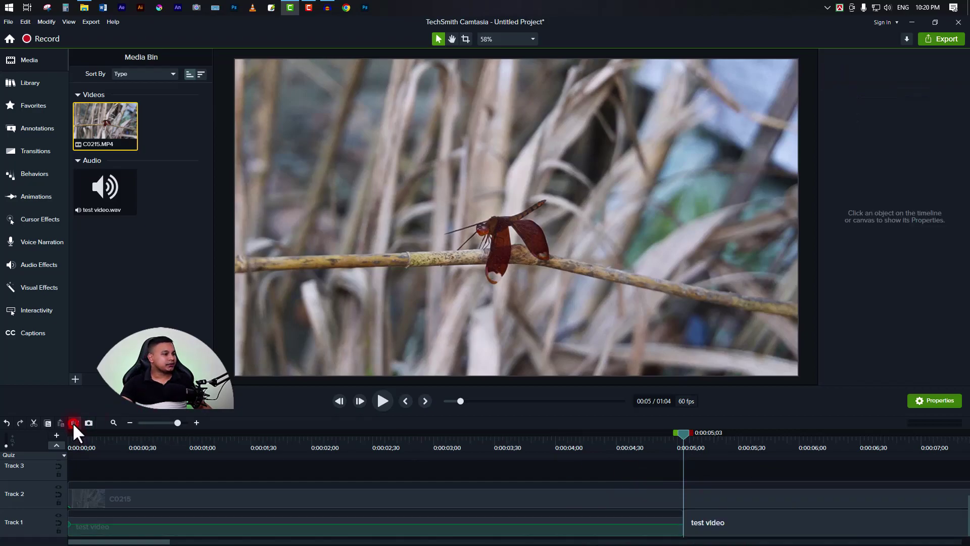
pyautogui.click(663, 527)
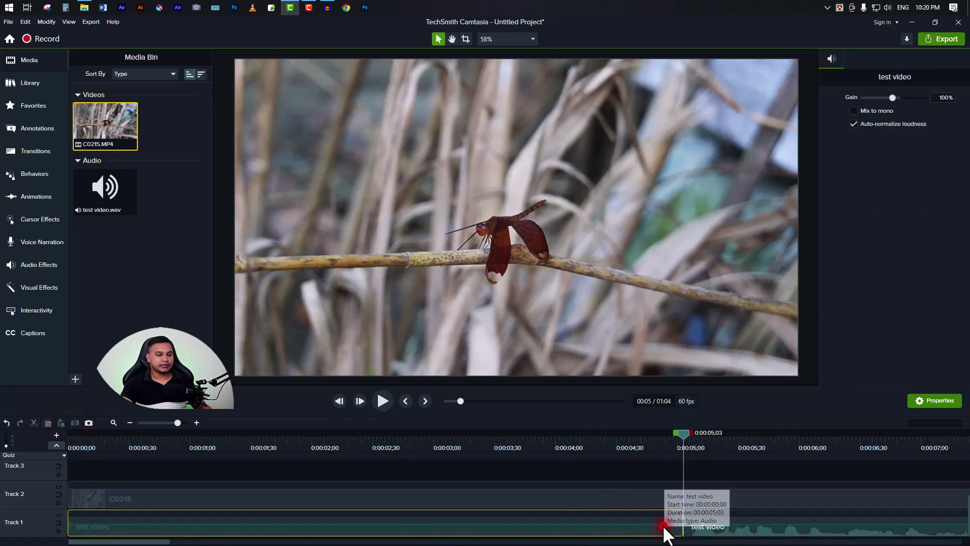
pyautogui.click(701, 532)
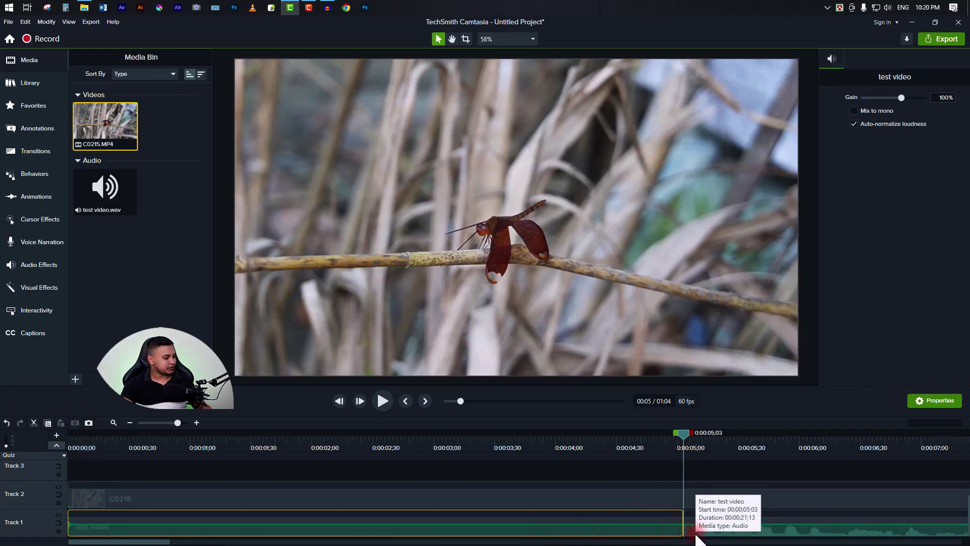
# - Try selecting the C0215 and test video clips together and splitting both at the playhead
pyautogui.moveTo(632, 463); pyautogui.dragTo(723, 541)
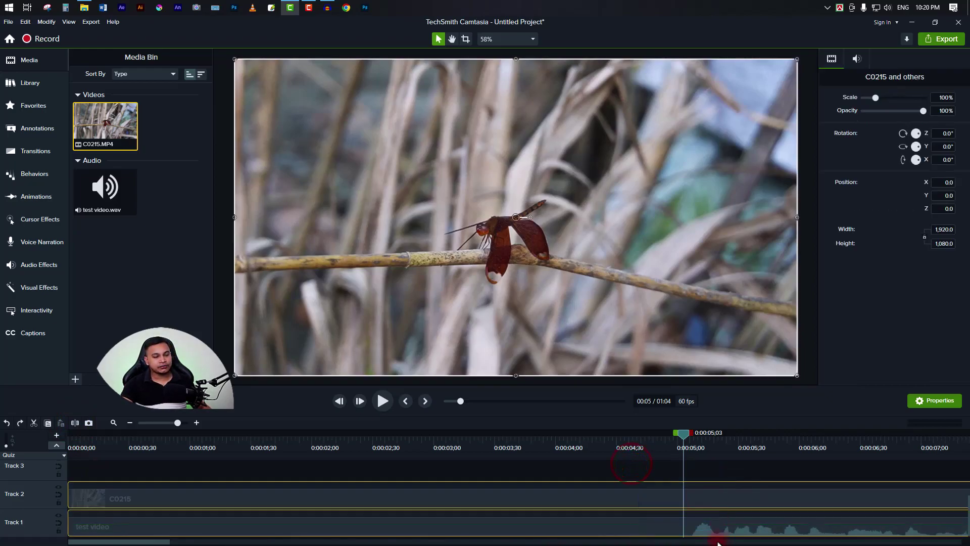
pyautogui.click(74, 422)
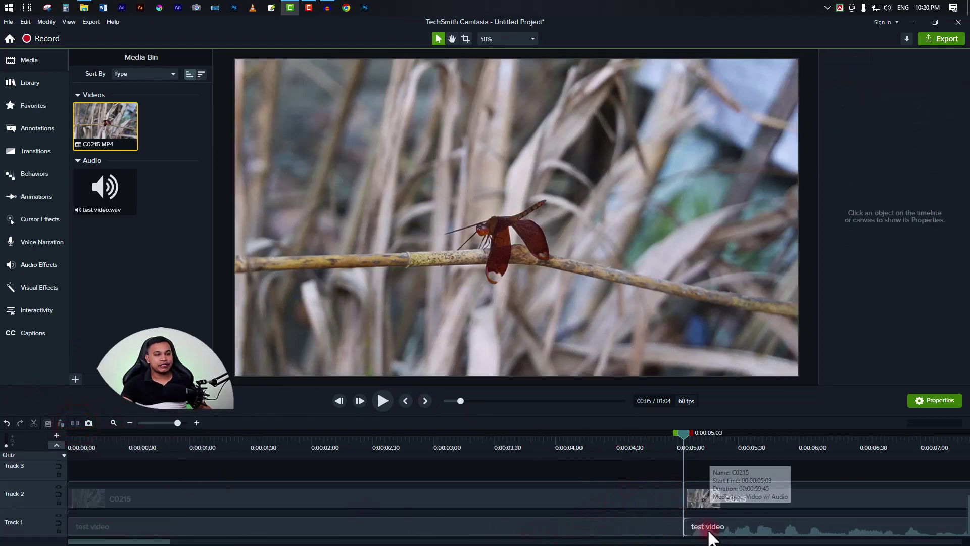
pyautogui.click(665, 504)
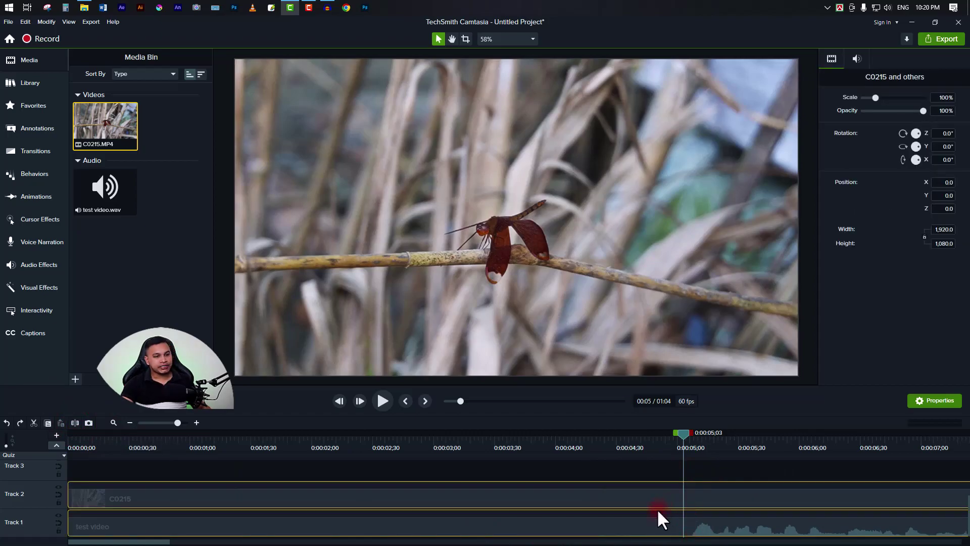
pyautogui.click(664, 528)
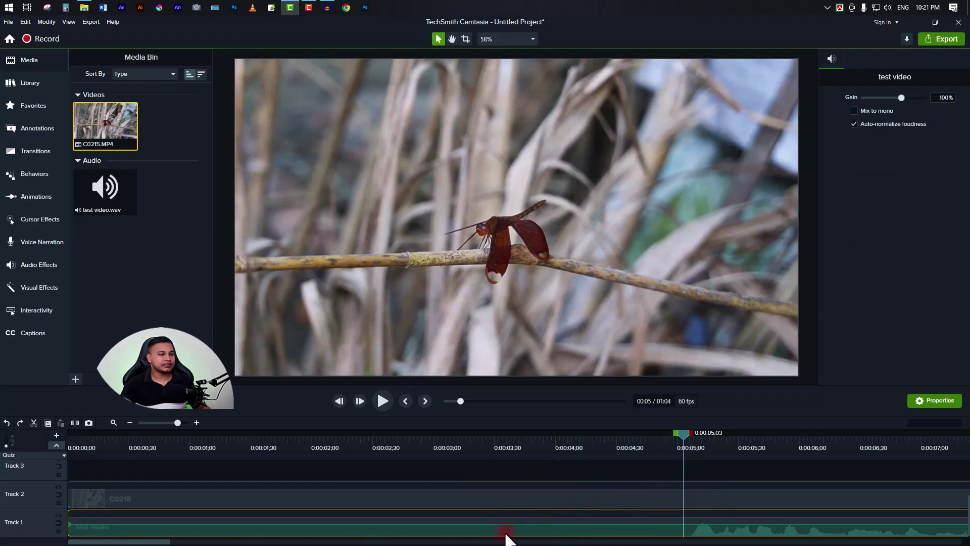
pyautogui.keyDown('ctrl'); pyautogui.click(496, 500); pyautogui.keyUp('ctrl')
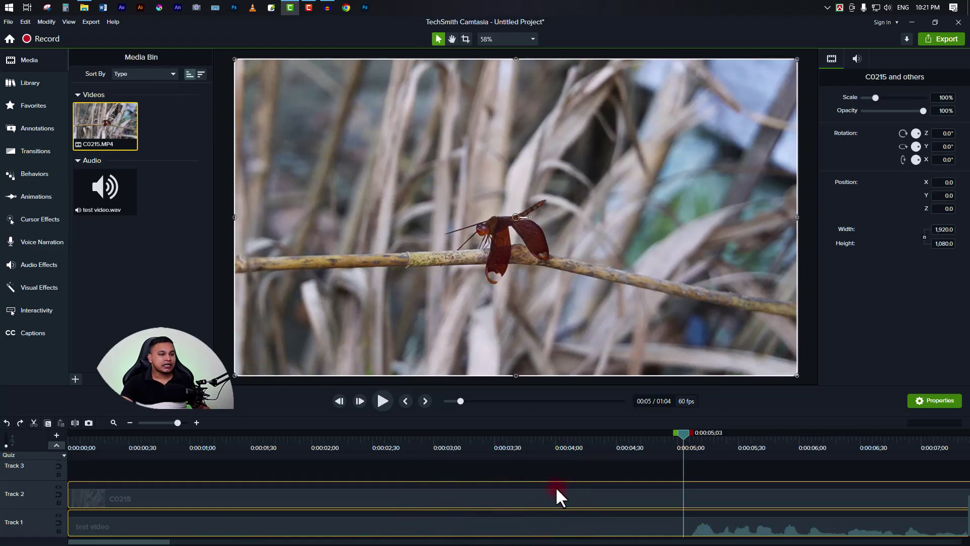
# - Split the test video audio clip at 0:00:05;03 and delete the silent part before the cut
pyautogui.click(558, 530)
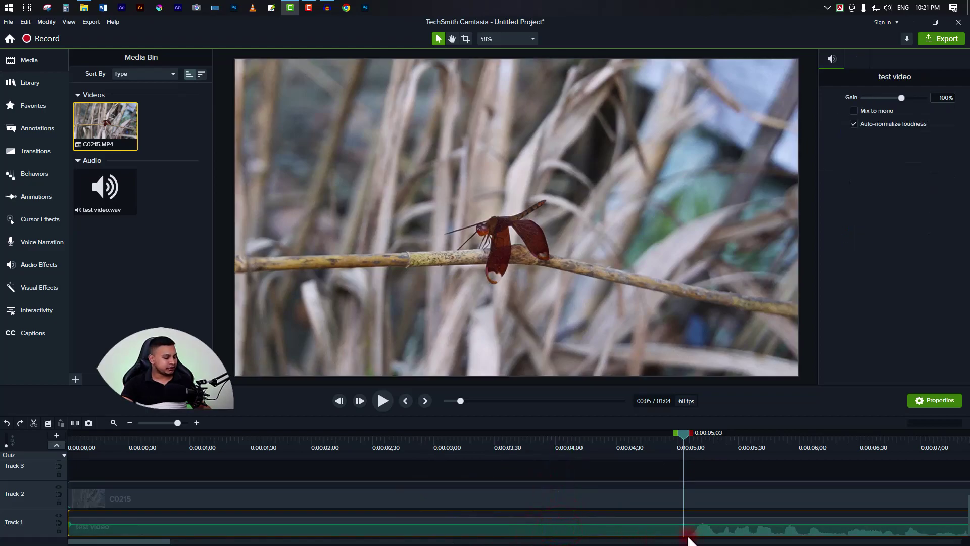
pyautogui.press('s')
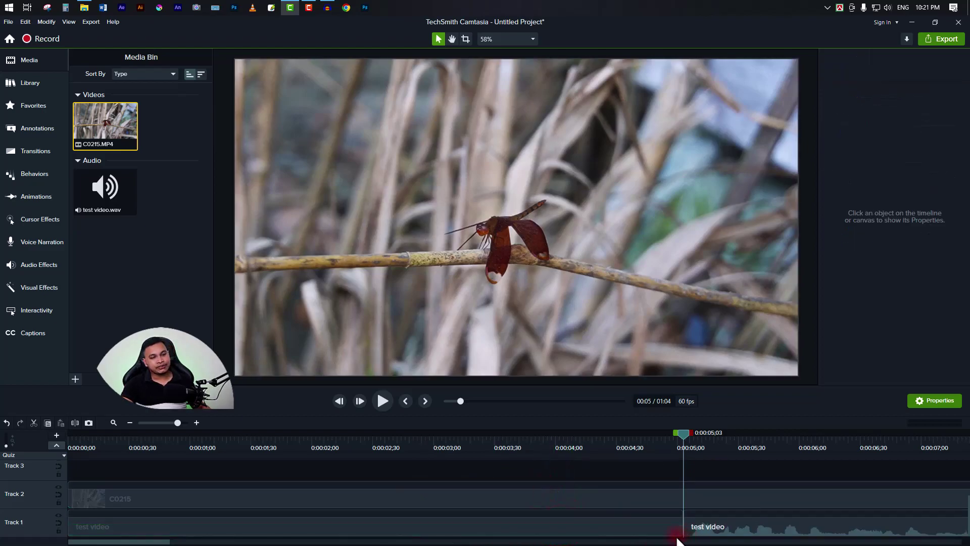
pyautogui.click(615, 527)
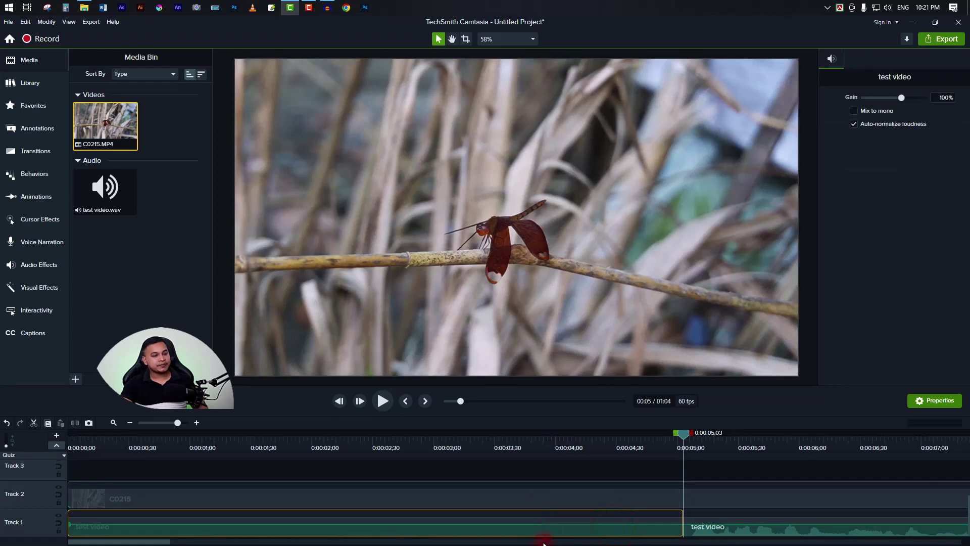
pyautogui.press('Delete')
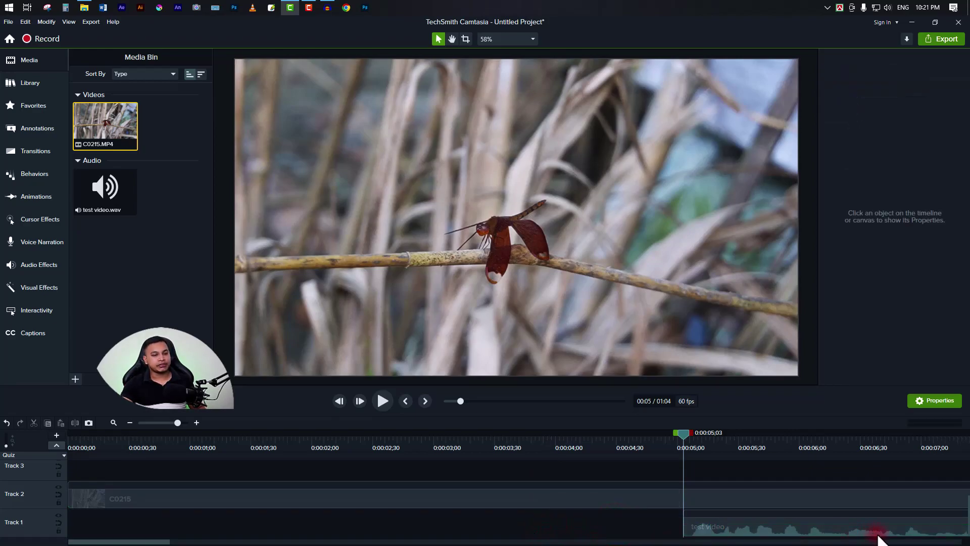
# - Move the remaining test video audio to the start of Track 1 and return the playhead to the timeline start
pyautogui.moveTo(847, 534); pyautogui.dragTo(401, 510)
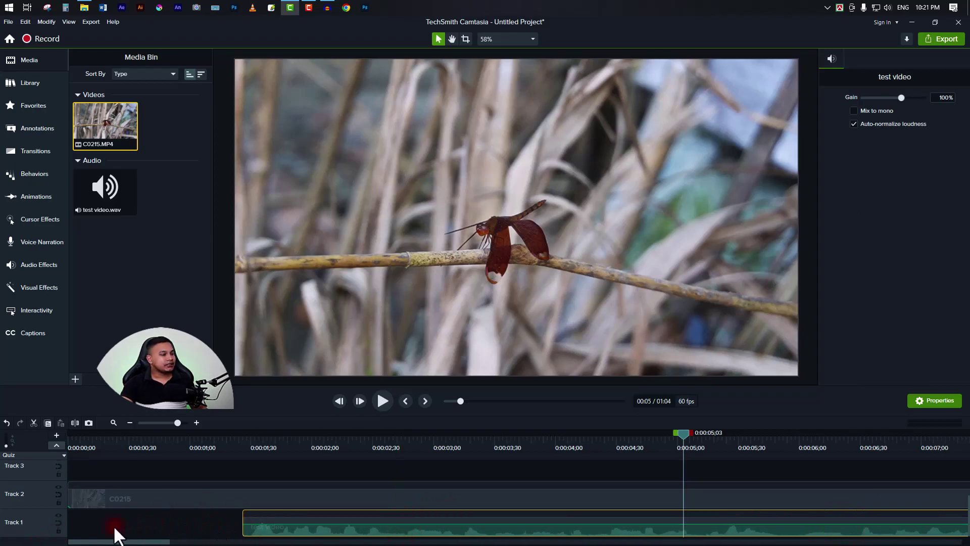
pyautogui.click(58, 523)
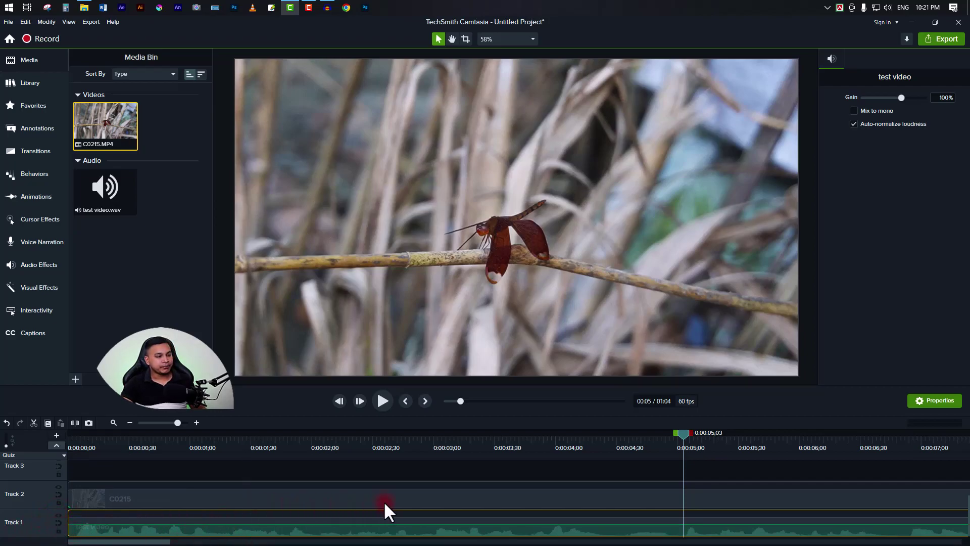
pyautogui.scroll(-5, 310, 535)
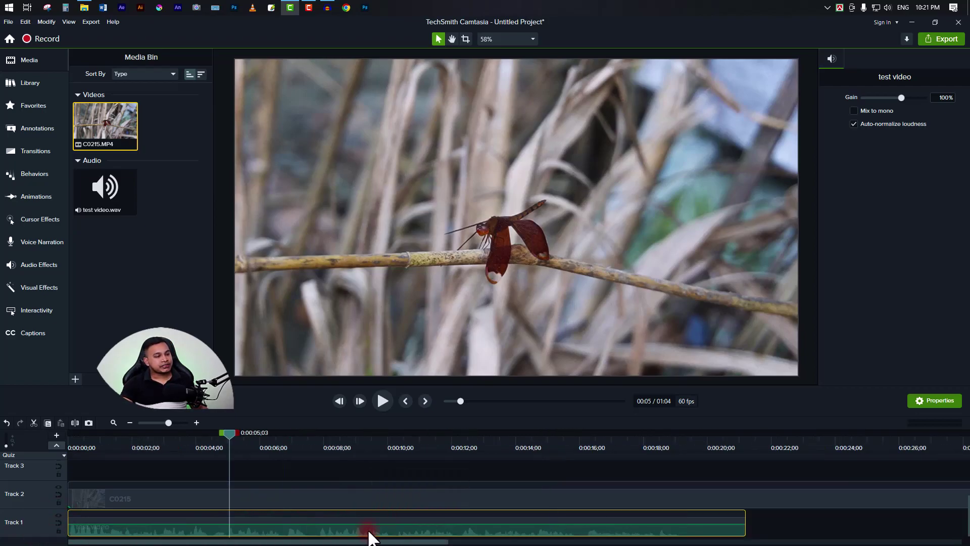
pyautogui.moveTo(233, 445); pyautogui.dragTo(71, 465)
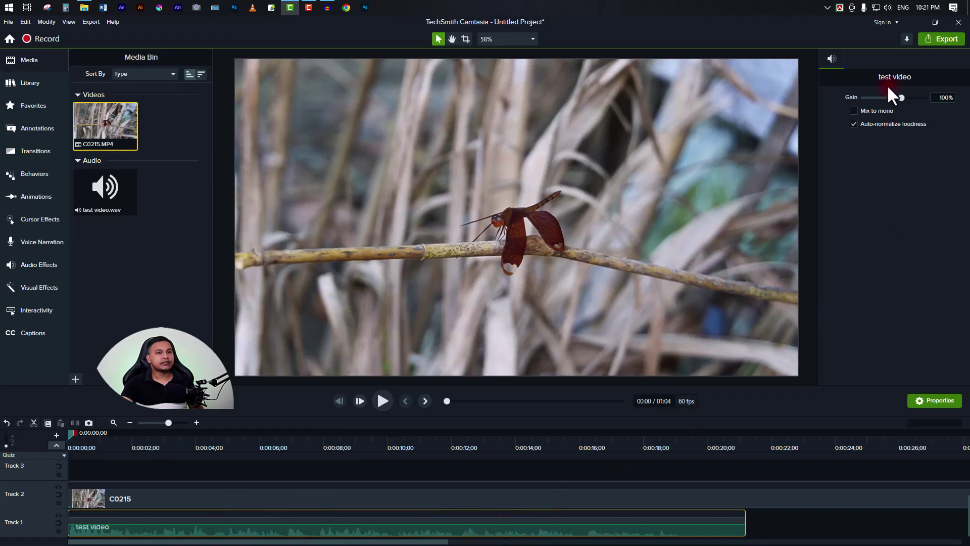
# - Raise the gain of the test video audio clip on Track 1 to 250%
pyautogui.click(836, 517)
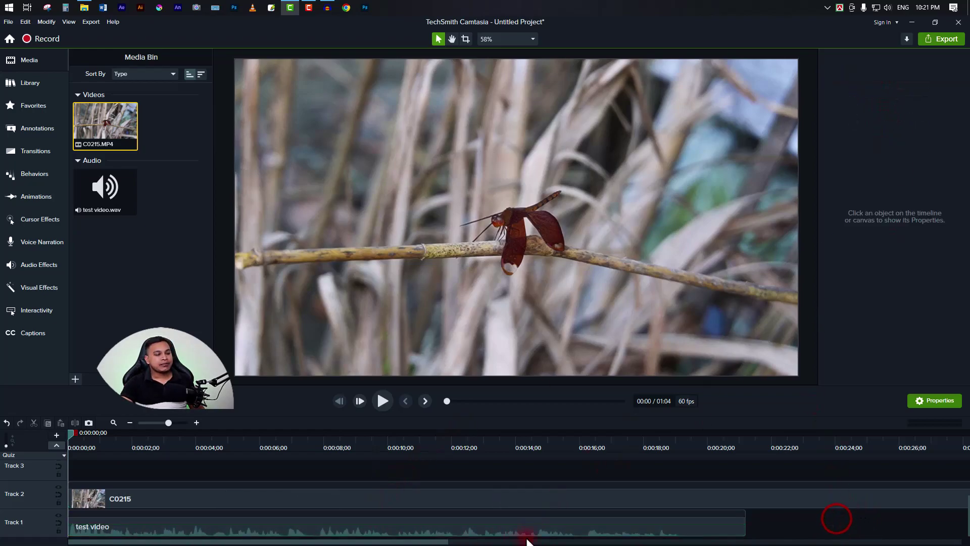
pyautogui.click(480, 525)
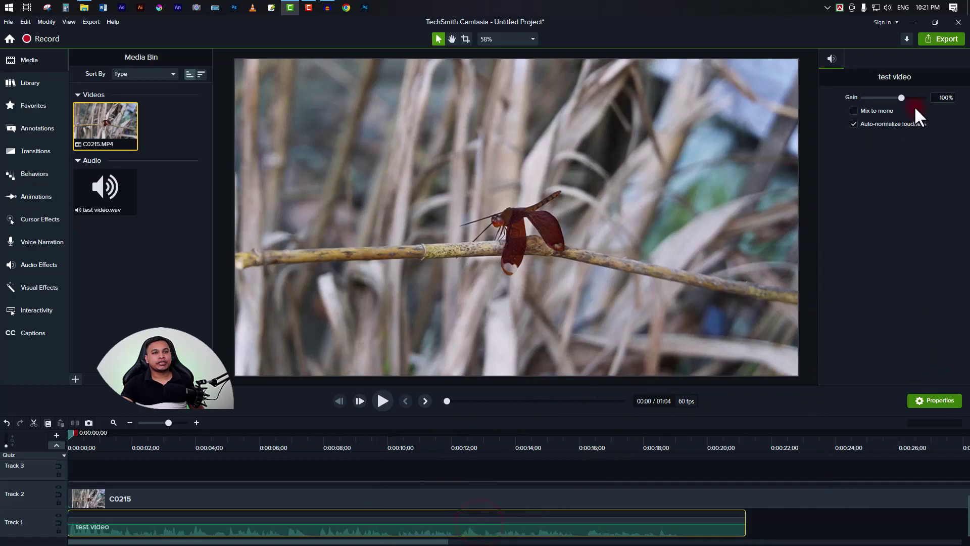
pyautogui.click(786, 520)
pyautogui.click(718, 501)
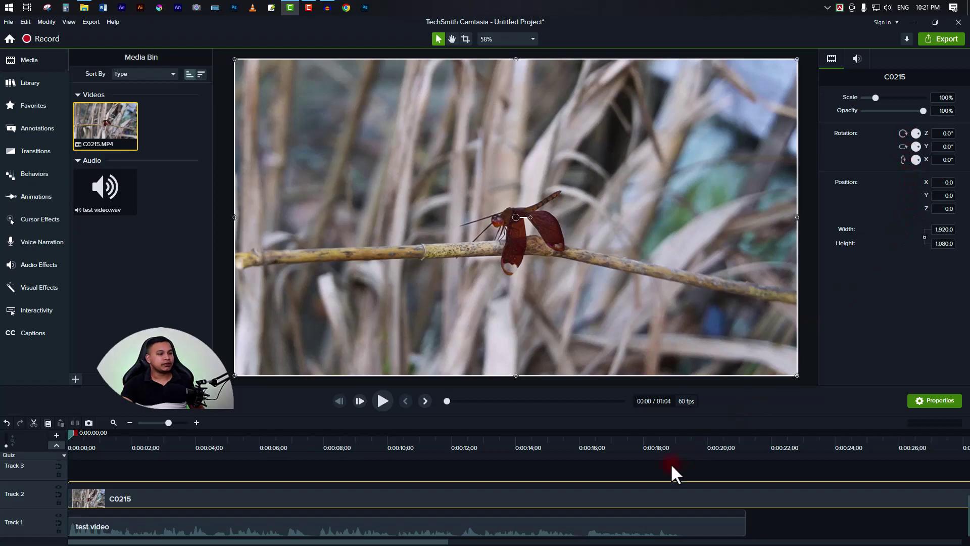
pyautogui.click(530, 528)
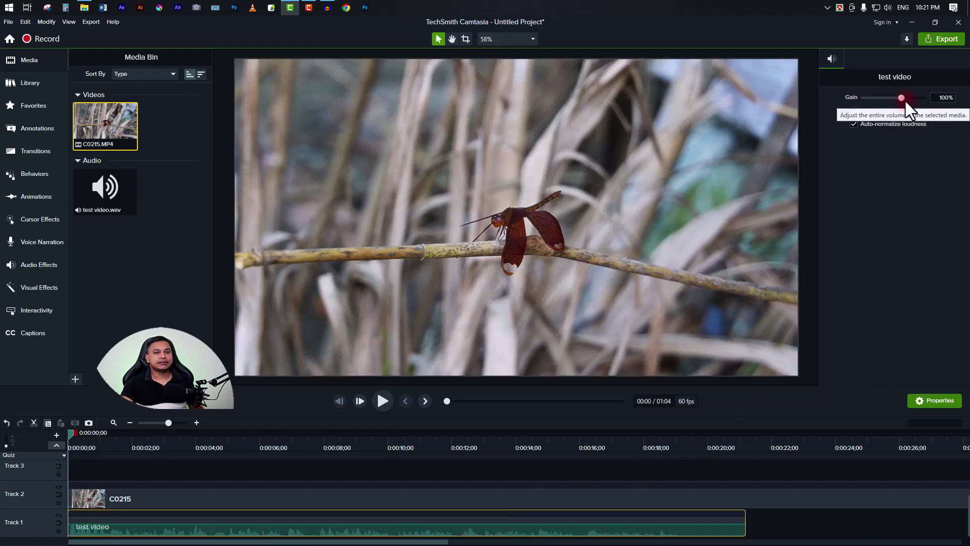
pyautogui.moveTo(901, 98); pyautogui.dragTo(923, 97)
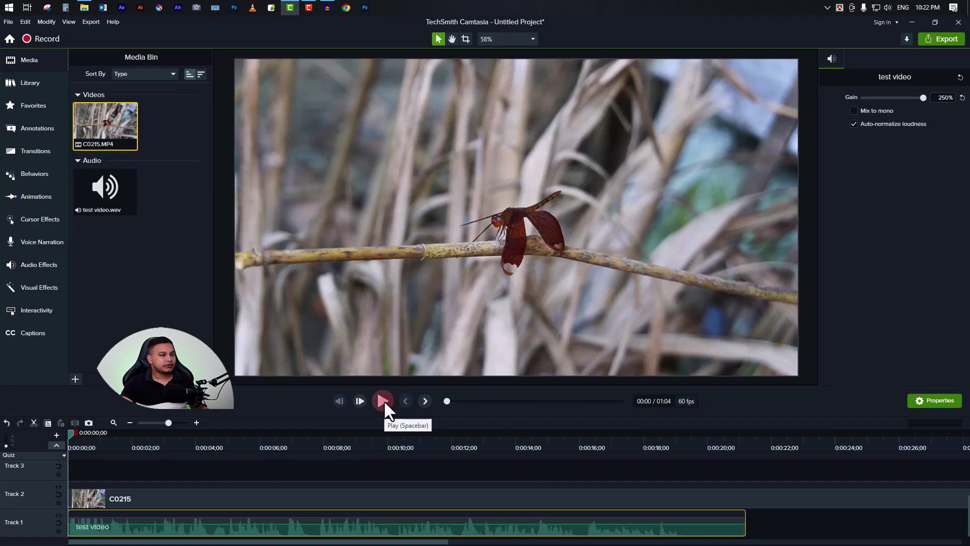
# - Set the computer's speaker volume to 32 for listening to the boosted audio
pyautogui.click(888, 8)
pyautogui.click(889, 28)
pyautogui.click(841, 46)
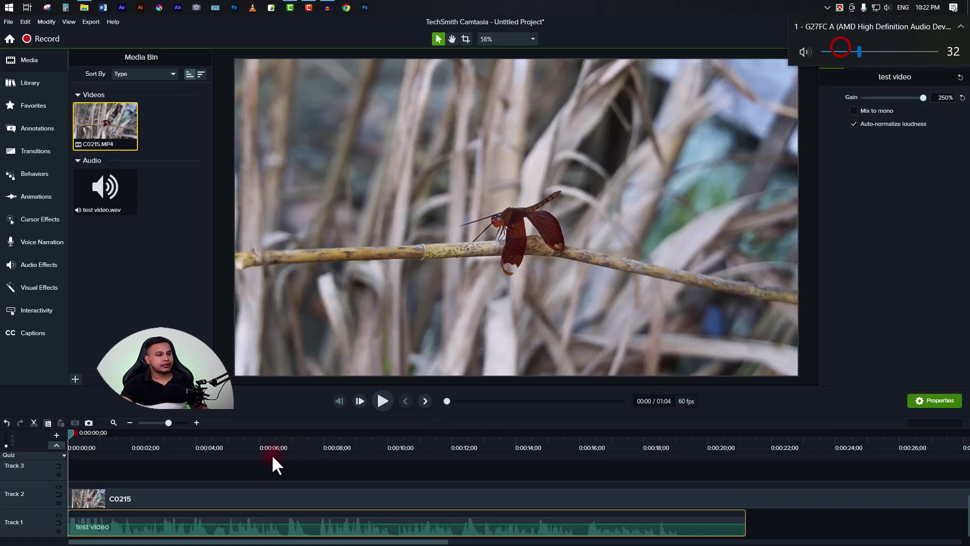
# - Raise the volume line of the test video clip slightly, playing the audio before and after the change to compare
pyautogui.click(383, 402)
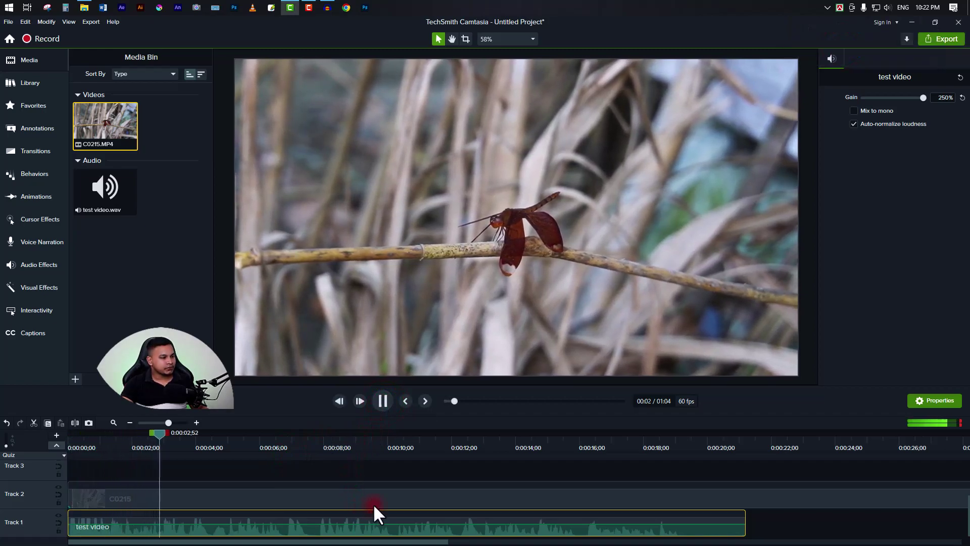
pyautogui.click(383, 401)
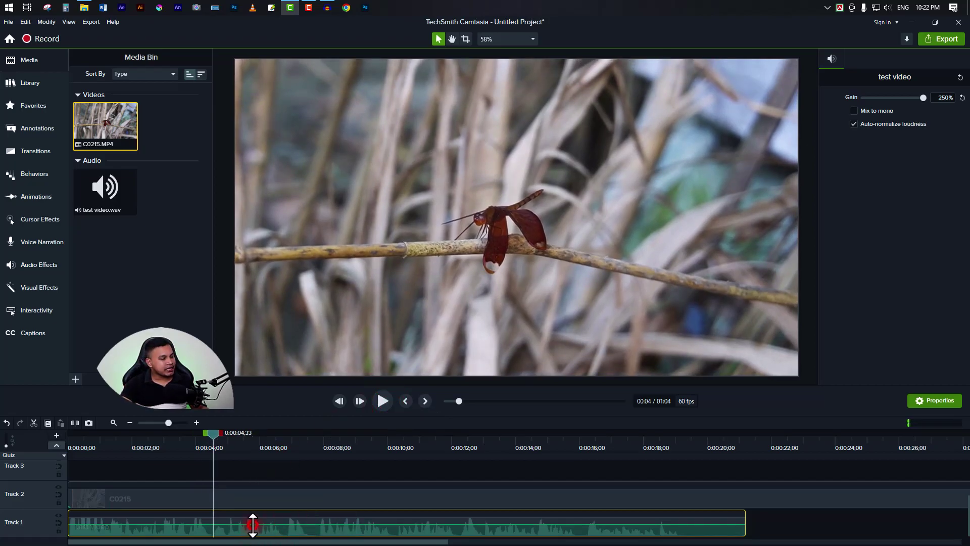
pyautogui.moveTo(254, 523); pyautogui.dragTo(254, 520)
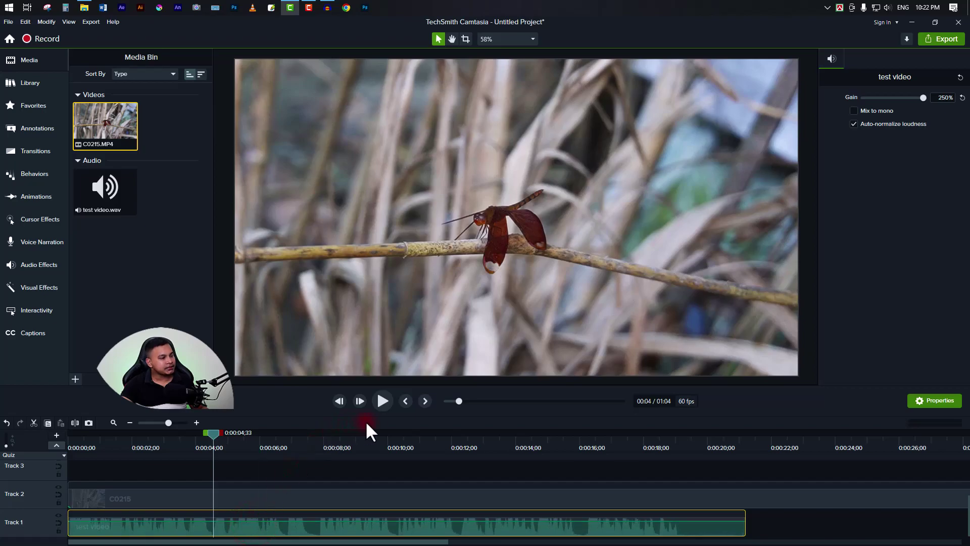
pyautogui.click(383, 401)
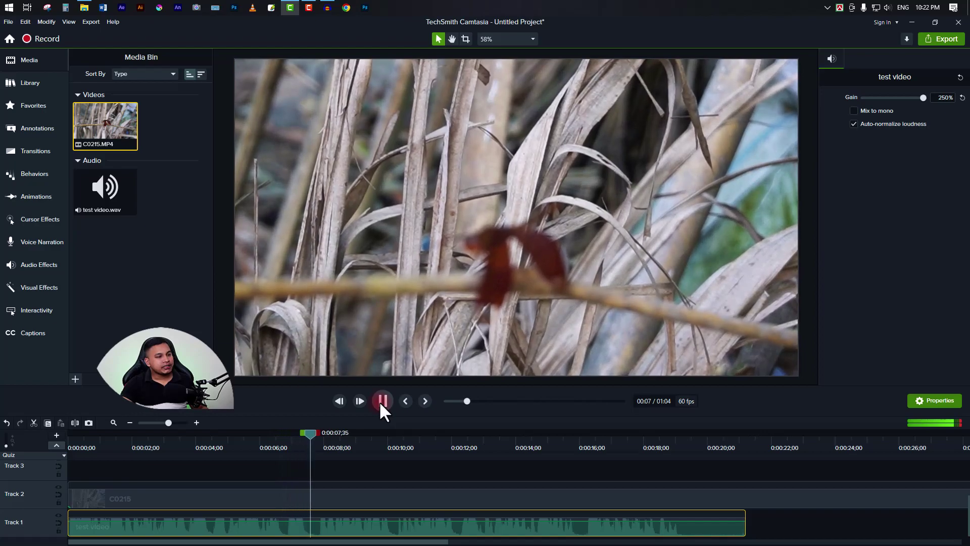
pyautogui.click(383, 400)
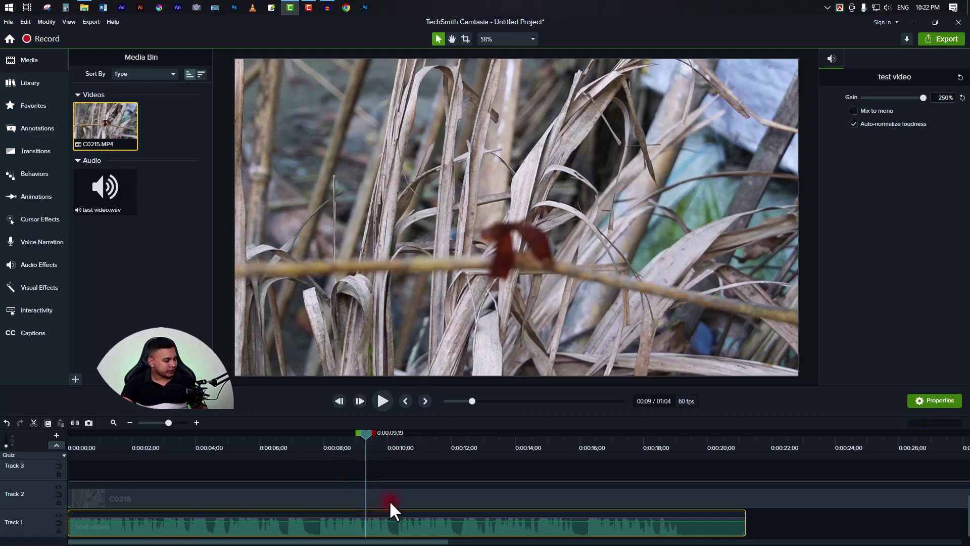
# - Lower the volume line of the test video clip on Track 1 and inspect its waveform up close
pyautogui.moveTo(397, 521); pyautogui.dragTo(415, 528)
pyautogui.scroll(3, 434, 531)
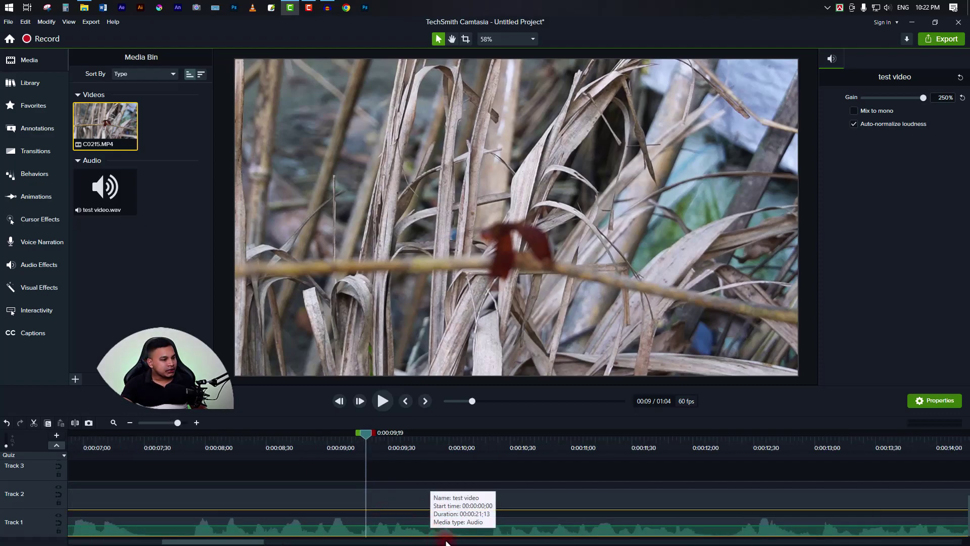
pyautogui.scroll(1, 455, 538)
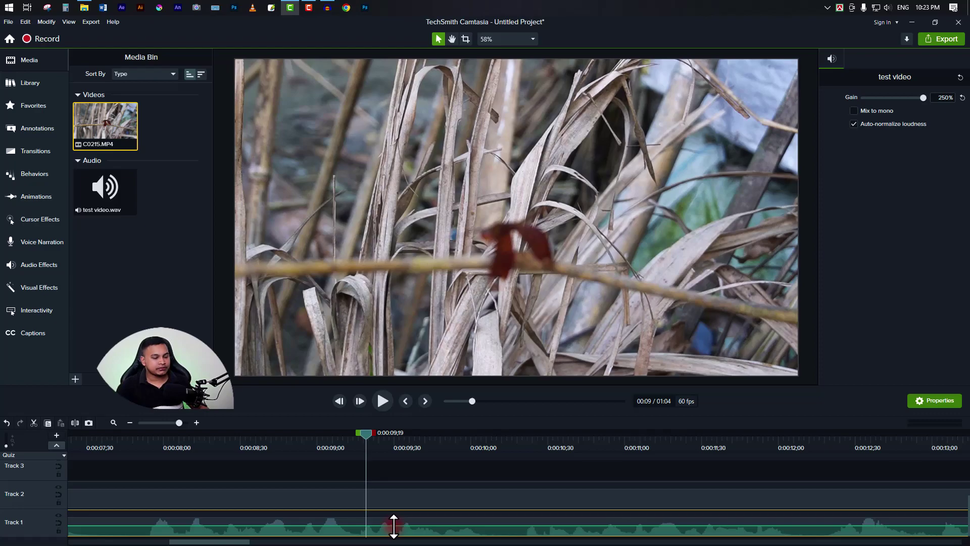
pyautogui.scroll(-5, 396, 513)
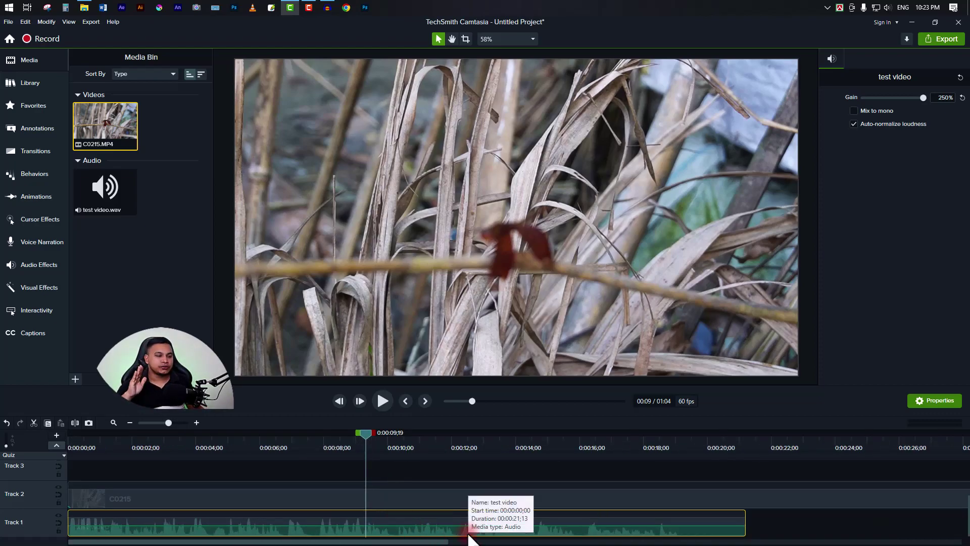
# - Silence the test video audio clip on Track 1, then restore its audio
pyautogui.click(828, 535)
pyautogui.rightClick(511, 531)
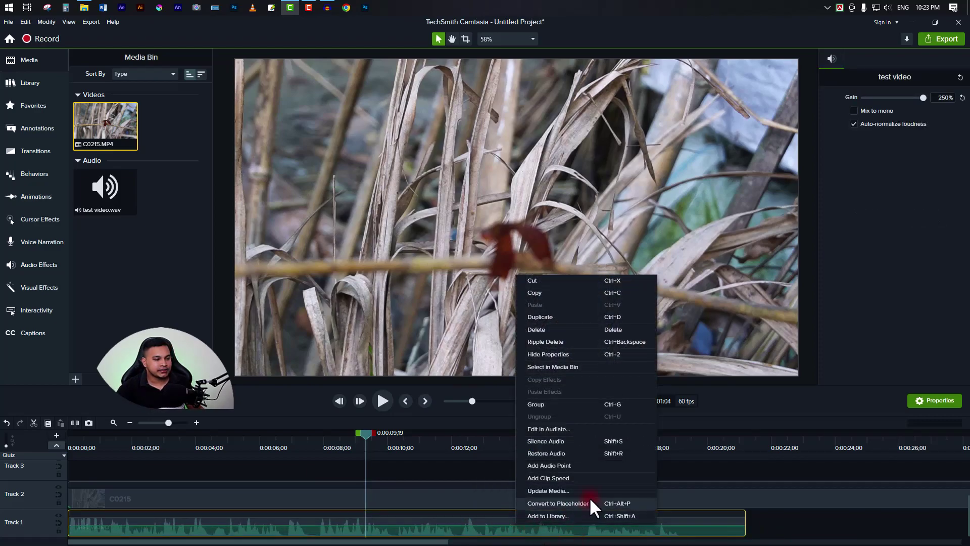
pyautogui.click(558, 438)
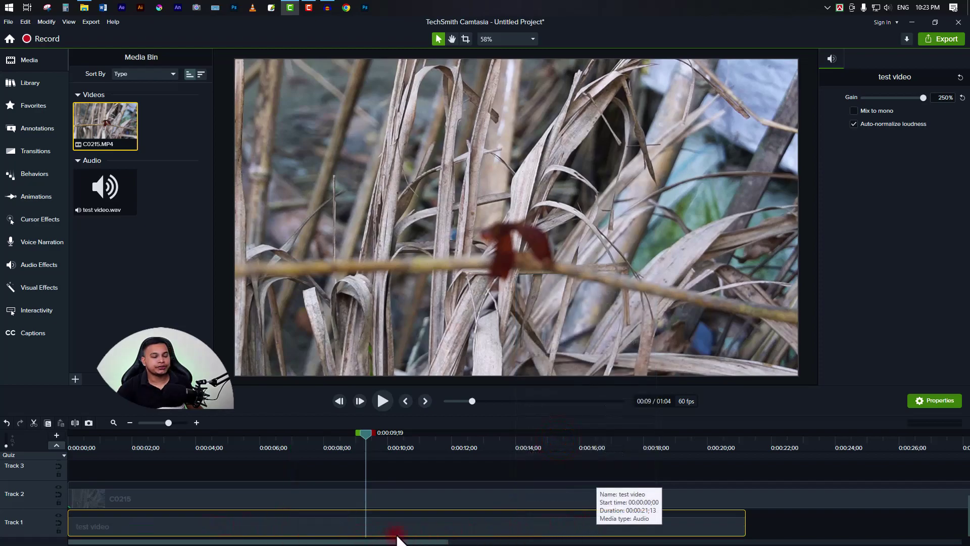
pyautogui.click(811, 525)
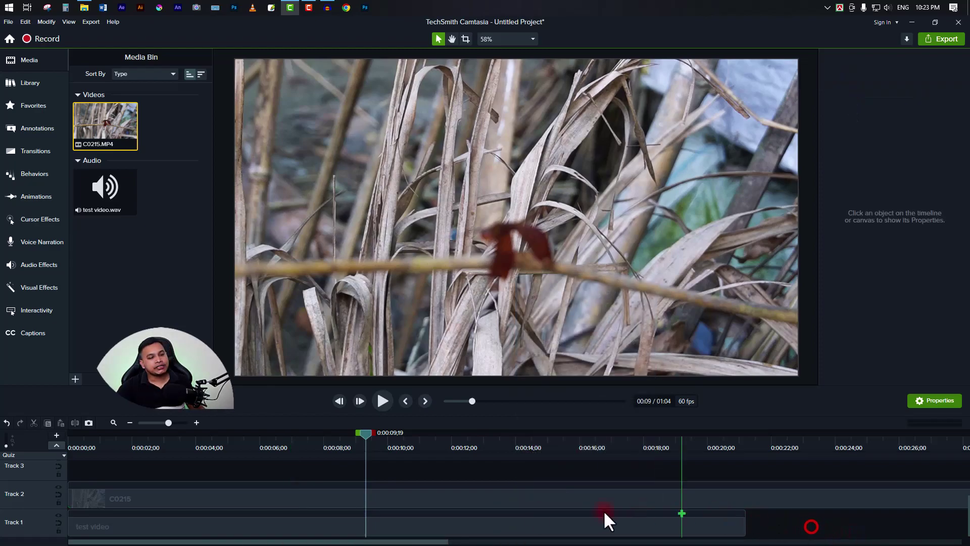
pyautogui.rightClick(440, 535)
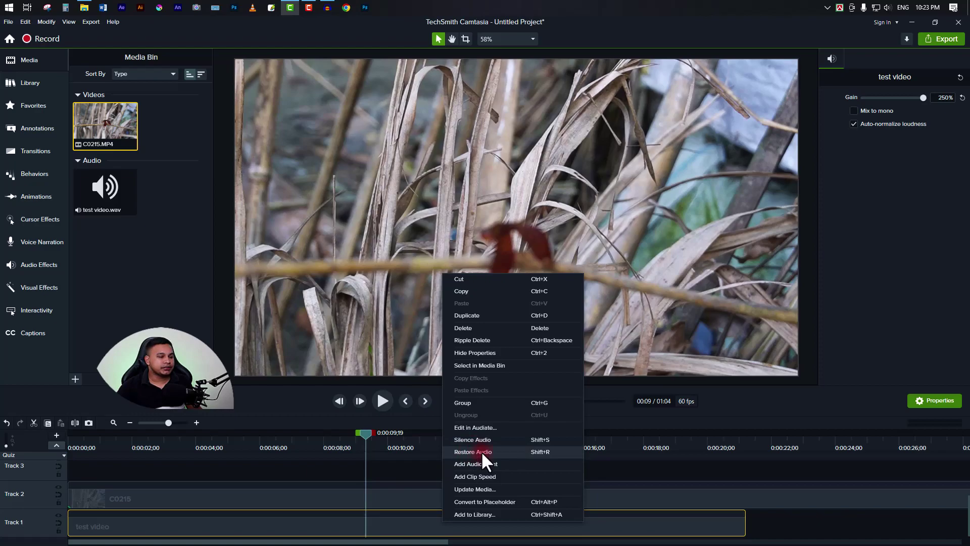
pyautogui.click(481, 451)
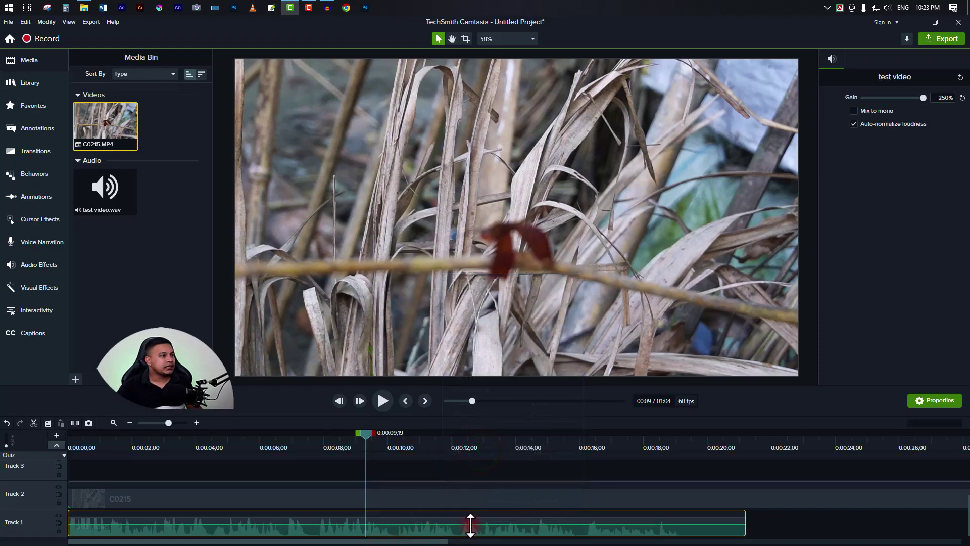
# - Apply the Noise Removal audio effect to the test video clip on Track 1 and play it to hear the effect
pyautogui.click(43, 265)
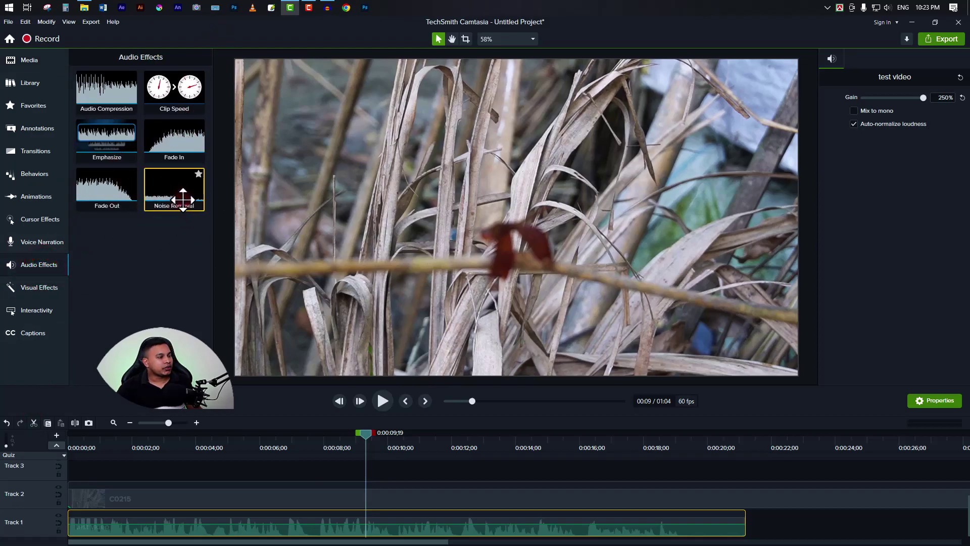
pyautogui.moveTo(180, 199); pyautogui.dragTo(444, 481)
pyautogui.moveTo(491, 543); pyautogui.dragTo(649, 524)
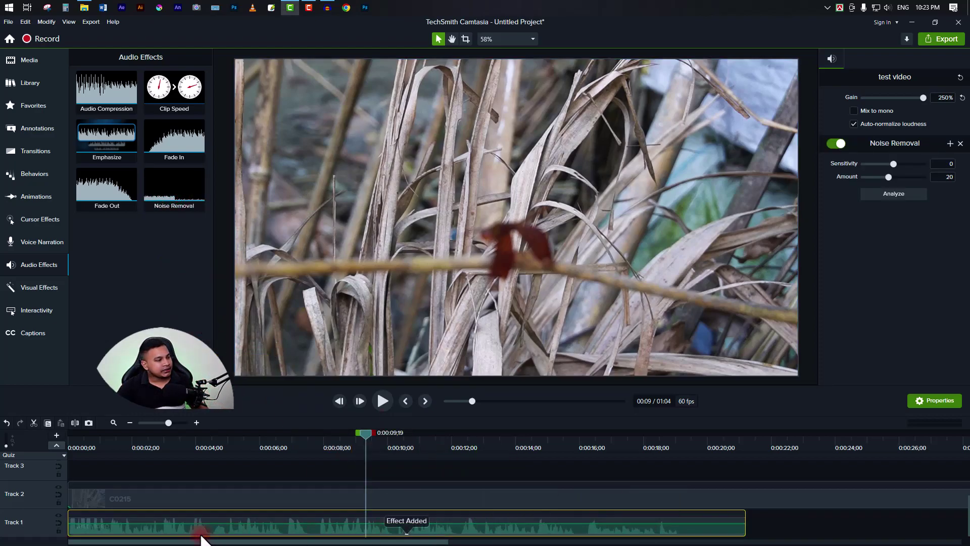
pyautogui.click(444, 508)
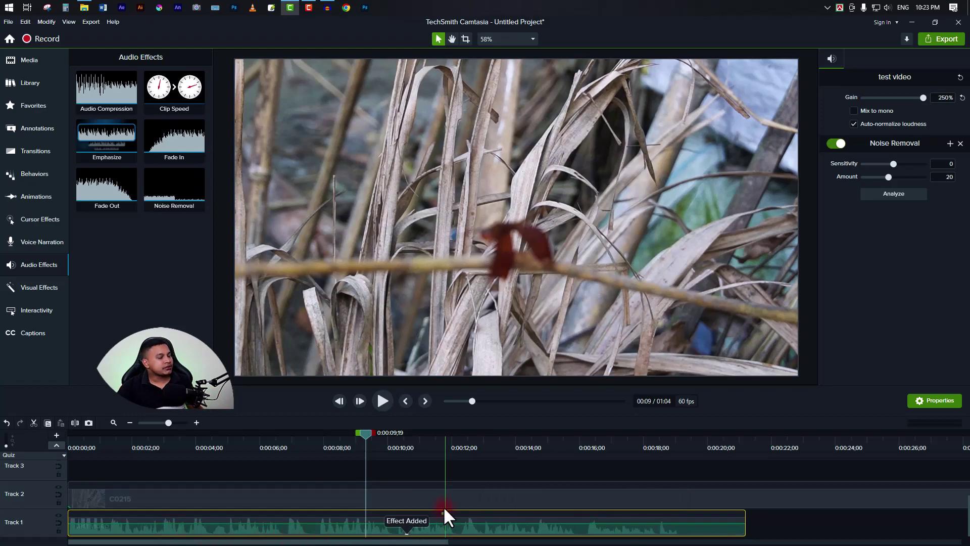
pyautogui.click(382, 401)
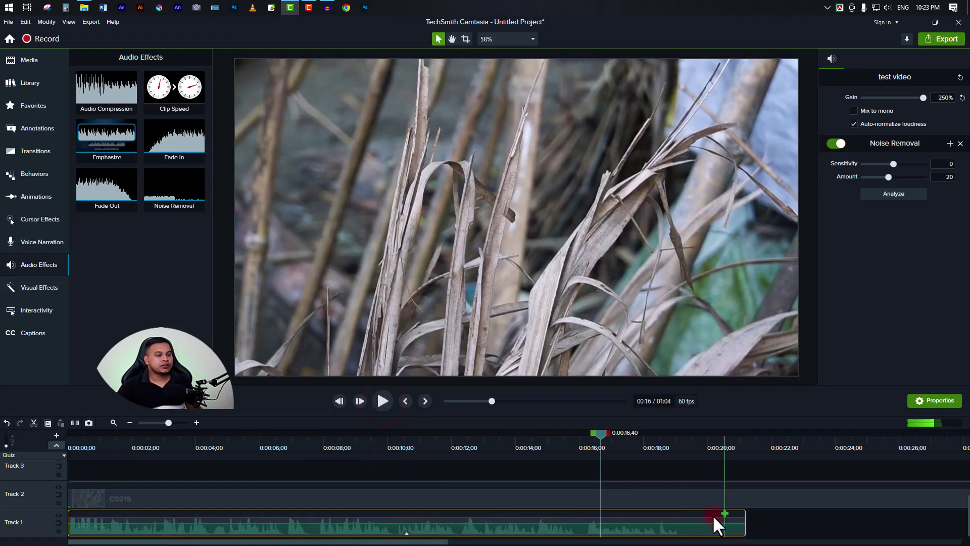
# - Apply a Fade In to the test video clip and play it from the timeline start
pyautogui.moveTo(603, 433); pyautogui.dragTo(24, 449)
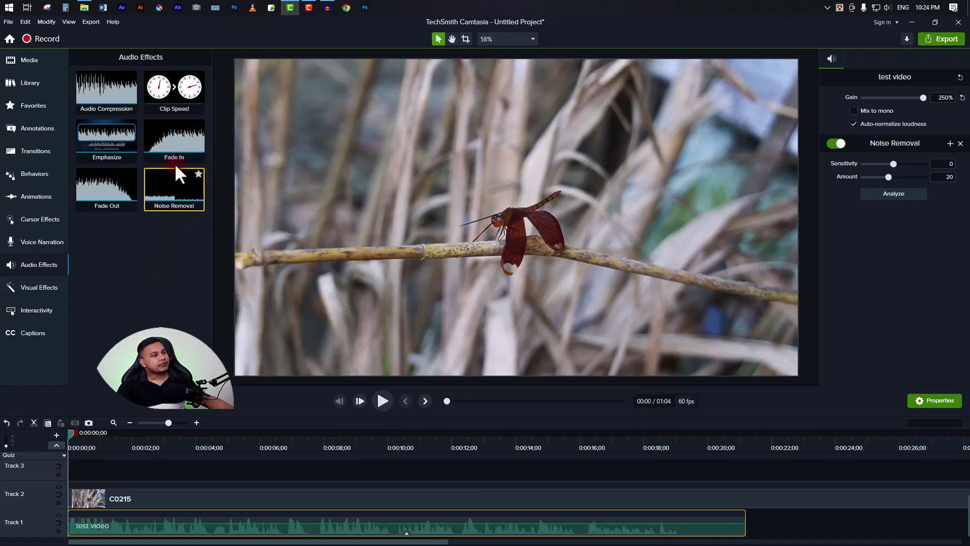
pyautogui.moveTo(177, 147); pyautogui.dragTo(120, 532)
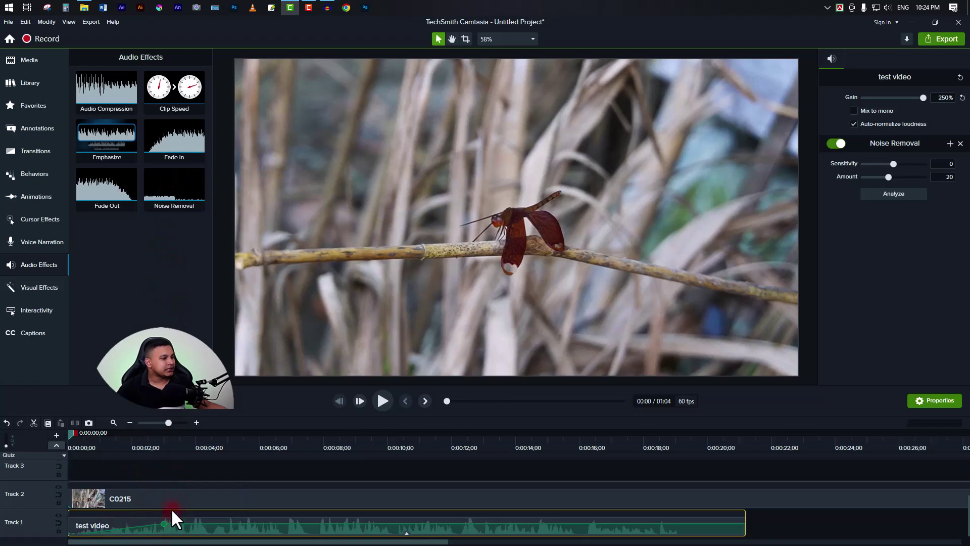
pyautogui.press('space')
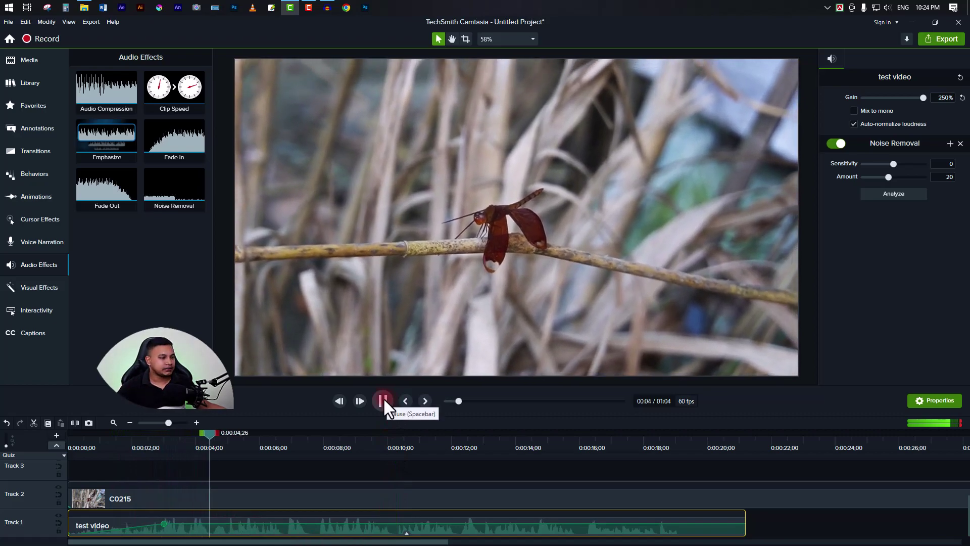
pyautogui.click(383, 401)
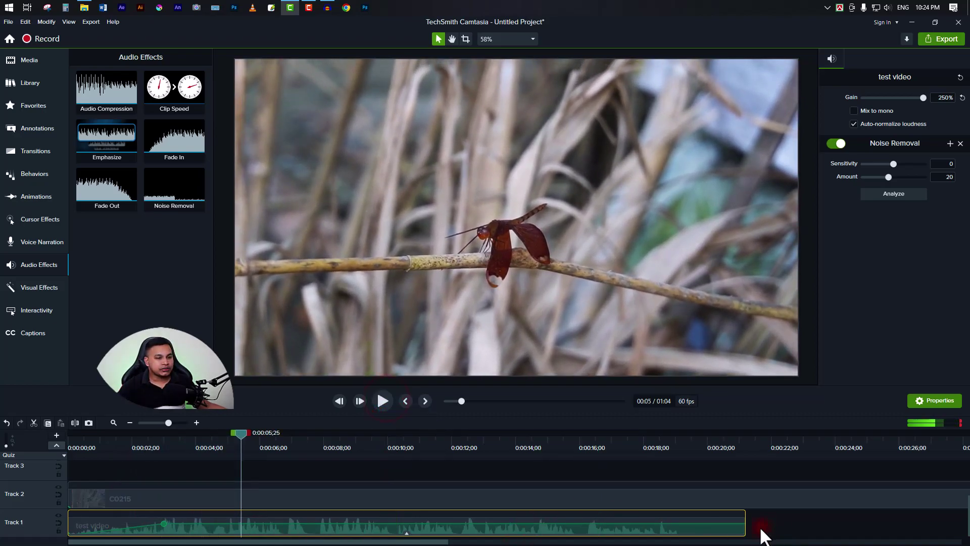
# - Trim the end of the test video clip to about 15 seconds and apply a Fade Out, adjusting both fade points slightly
pyautogui.moveTo(744, 529); pyautogui.dragTo(551, 528)
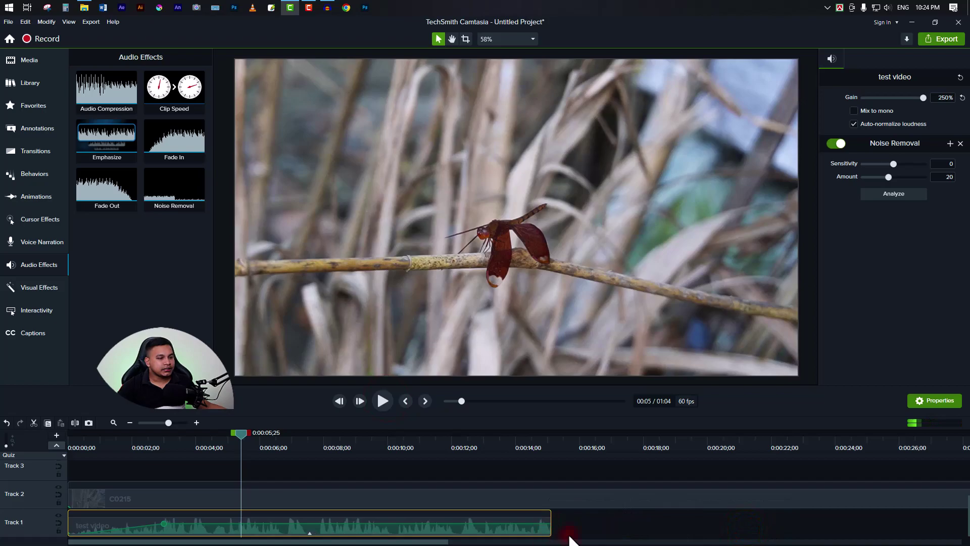
pyautogui.moveTo(100, 195); pyautogui.dragTo(519, 520)
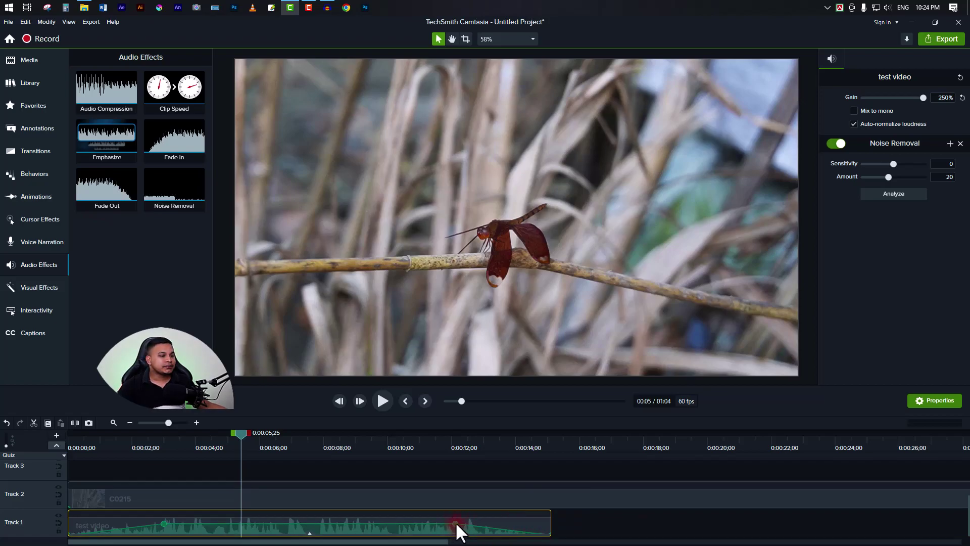
pyautogui.moveTo(455, 524); pyautogui.dragTo(455, 522)
pyautogui.moveTo(161, 524); pyautogui.dragTo(162, 525)
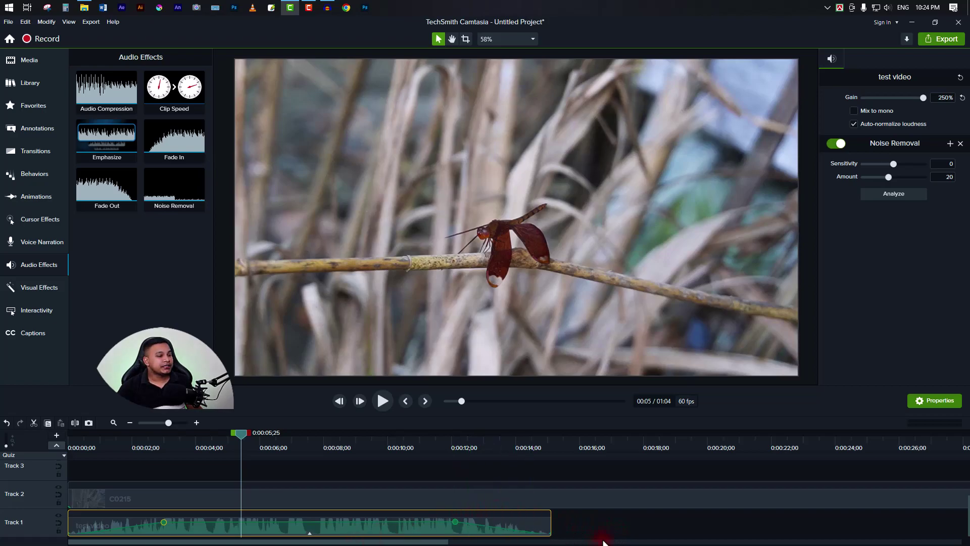
# - Remove the Noise Removal effect from the test video clip on Track 1
pyautogui.click(523, 524)
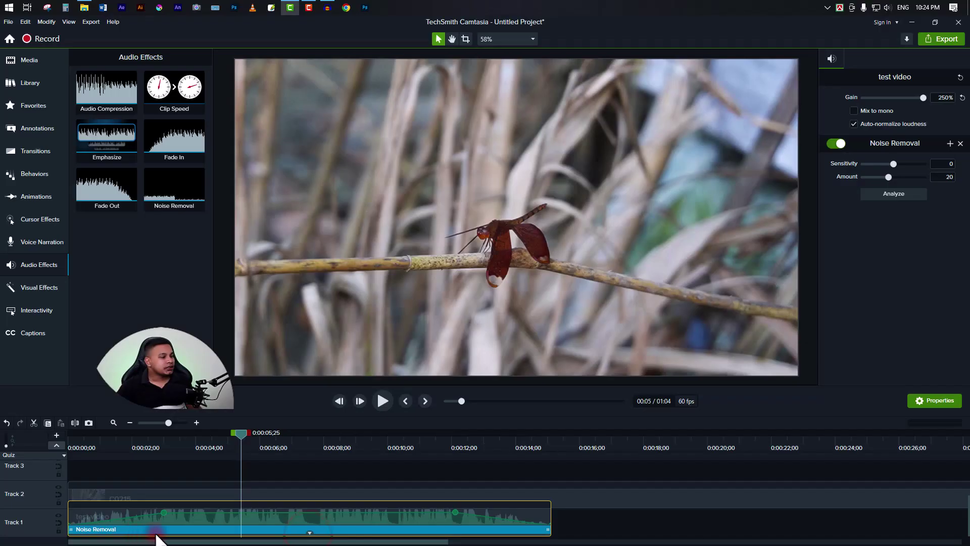
pyautogui.click(338, 530)
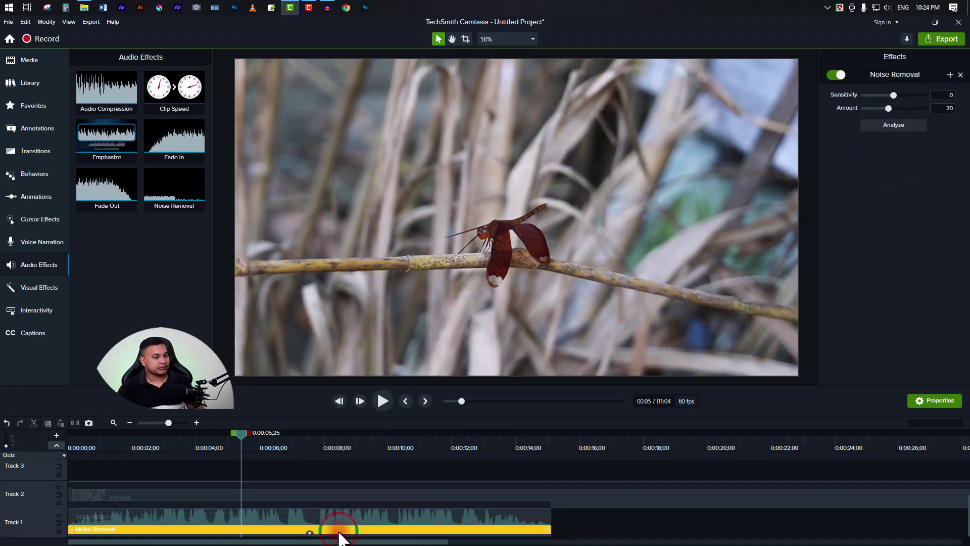
pyautogui.click(273, 542)
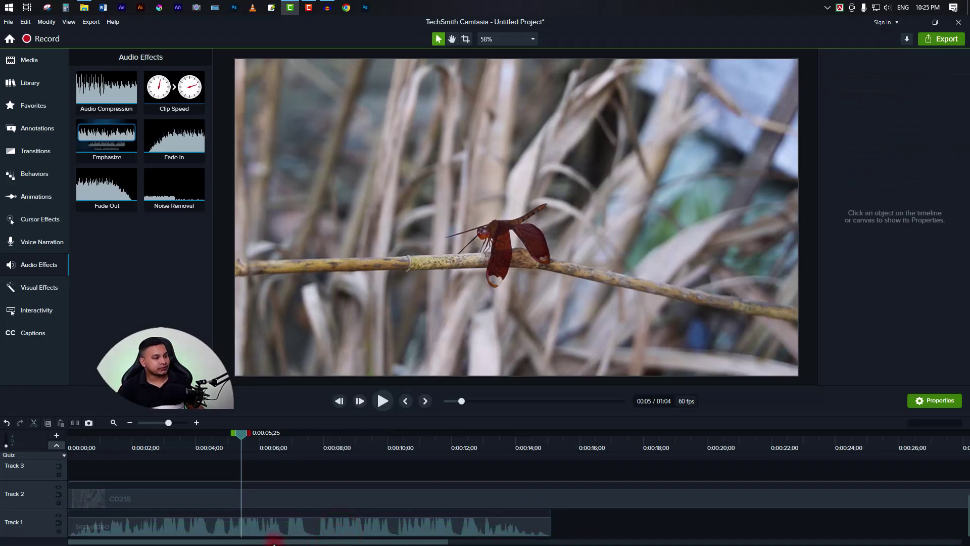
# - Remove the fade-in and fade-out slopes by moving their audio points to the start and end edges of the test video clip
pyautogui.click(510, 525)
pyautogui.moveTo(457, 521); pyautogui.dragTo(551, 518)
pyautogui.moveTo(163, 523); pyautogui.dragTo(69, 521)
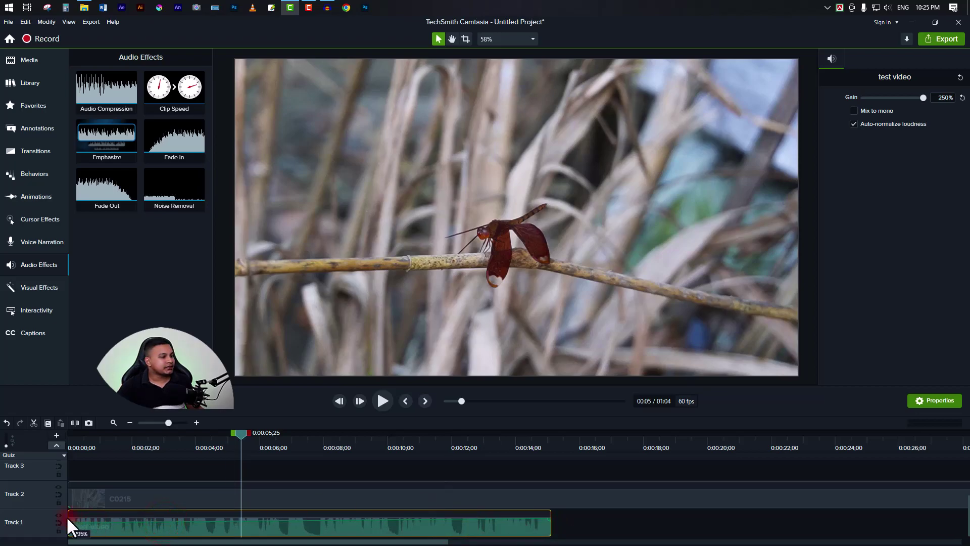
pyautogui.click(69, 522)
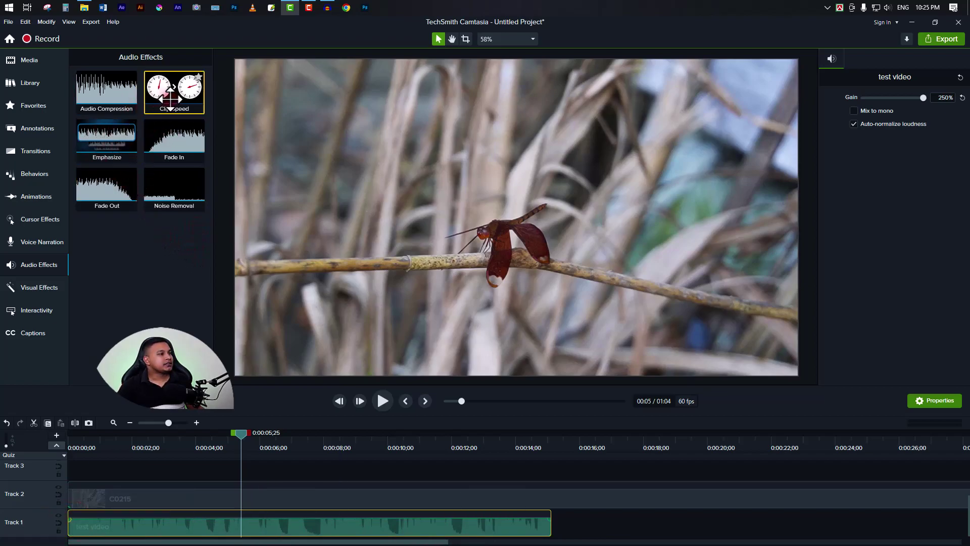
# - Try to apply the Clip Speed effect to the test video clip, and lower the clip's volume line
pyautogui.moveTo(198, 106); pyautogui.dragTo(260, 490)
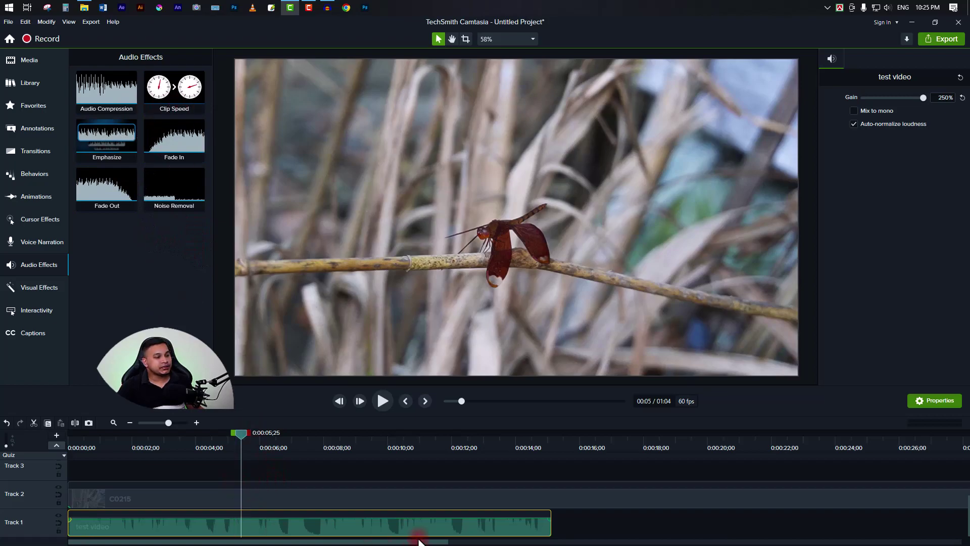
pyautogui.moveTo(317, 518); pyautogui.dragTo(319, 526)
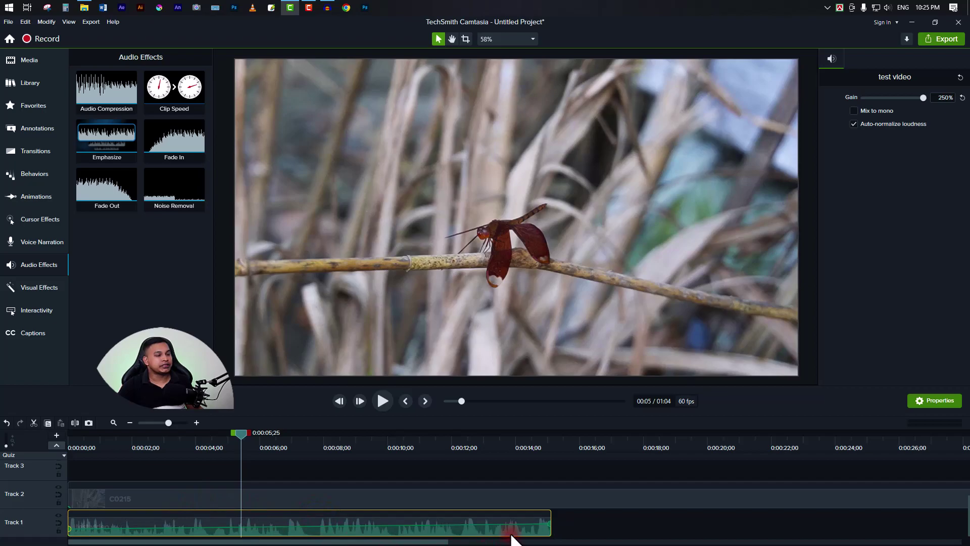
pyautogui.scroll(-2, 518, 528)
pyautogui.scroll(-2, 343, 527)
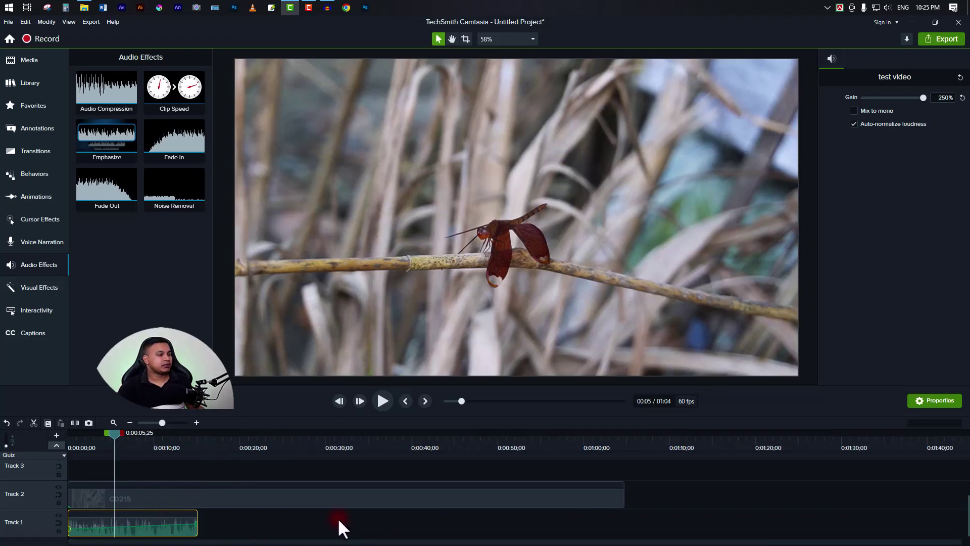
pyautogui.scroll(2, 280, 540)
pyautogui.scroll(-2, 300, 538)
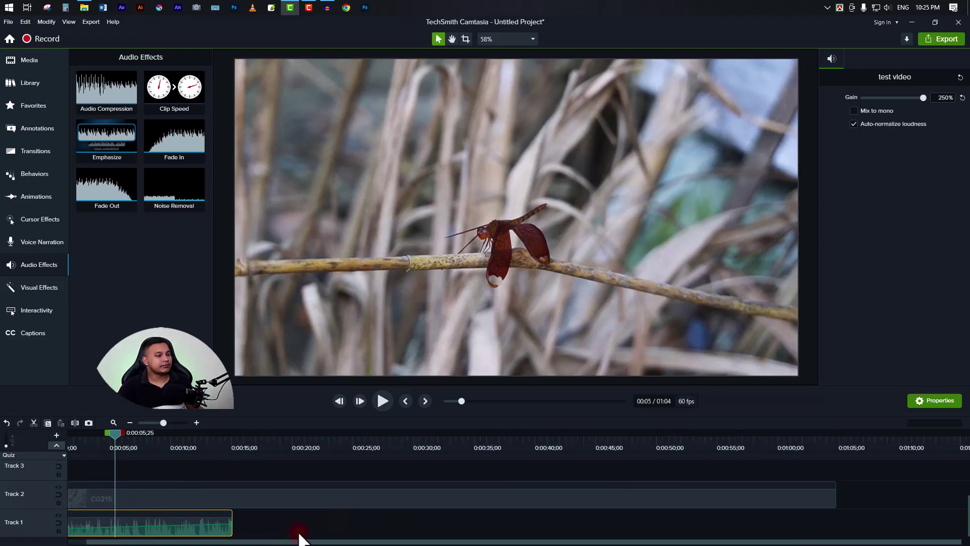